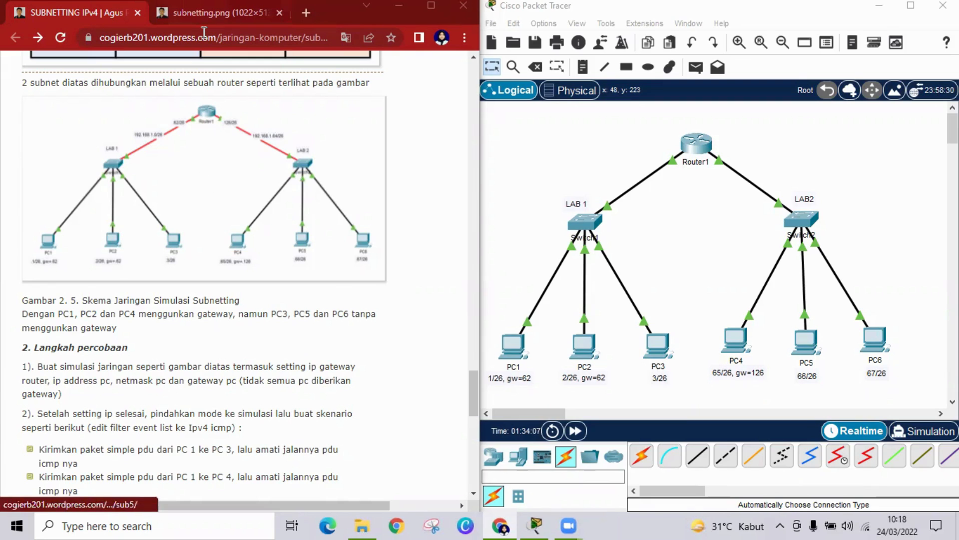
Review the enlarged topology image and the experiment steps on the tutorial page, with Packet Tracer and the browser window maximized.
click(205, 13)
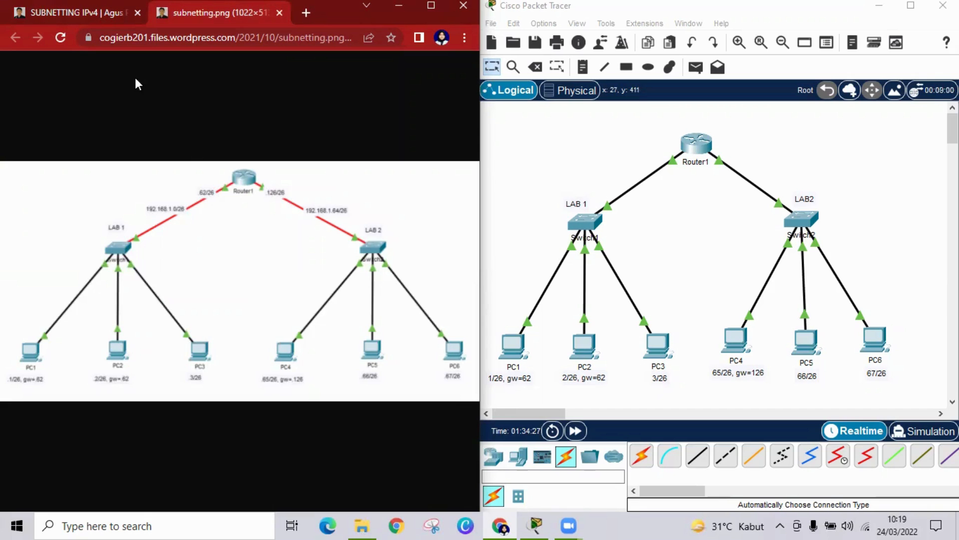
click(87, 18)
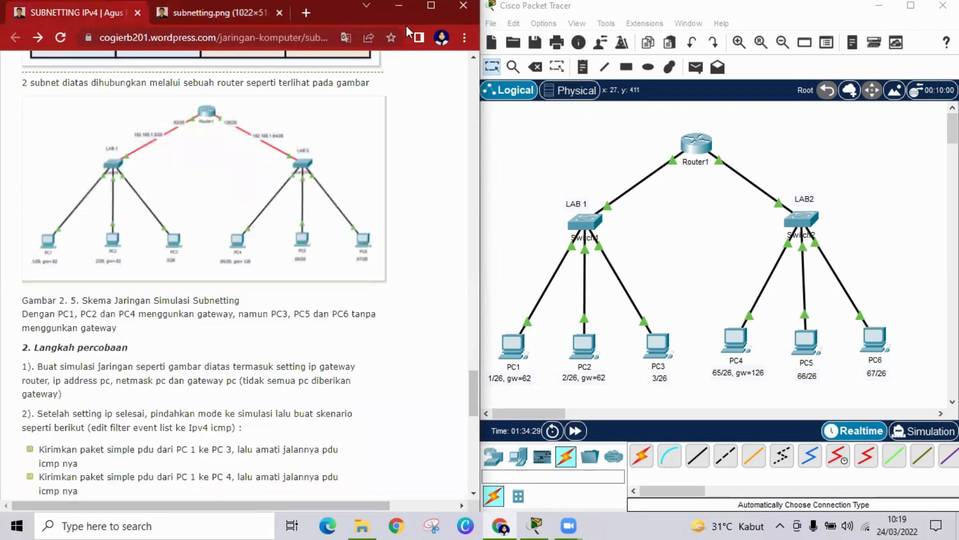
click(908, 6)
click(500, 525)
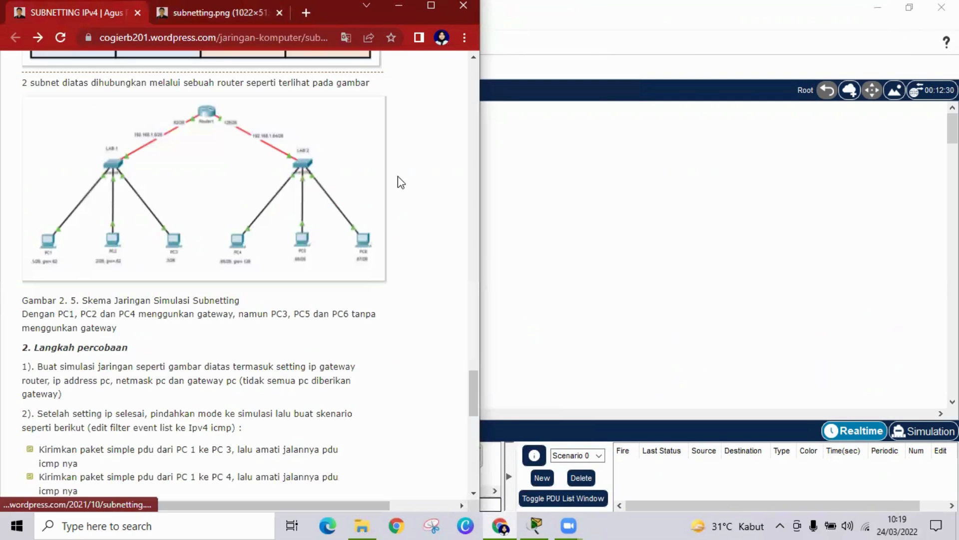
key(super+Right)
click(911, 7)
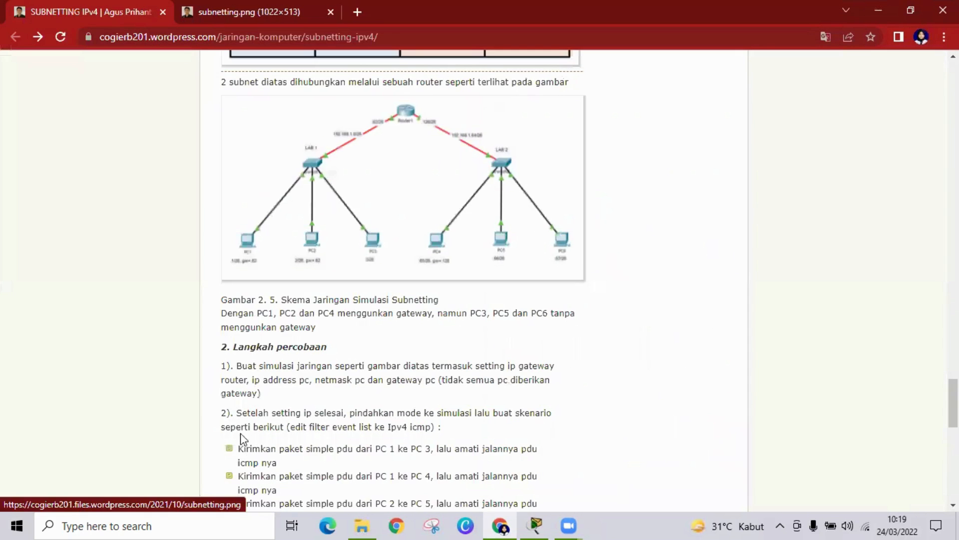
drag(954, 403, 954, 426)
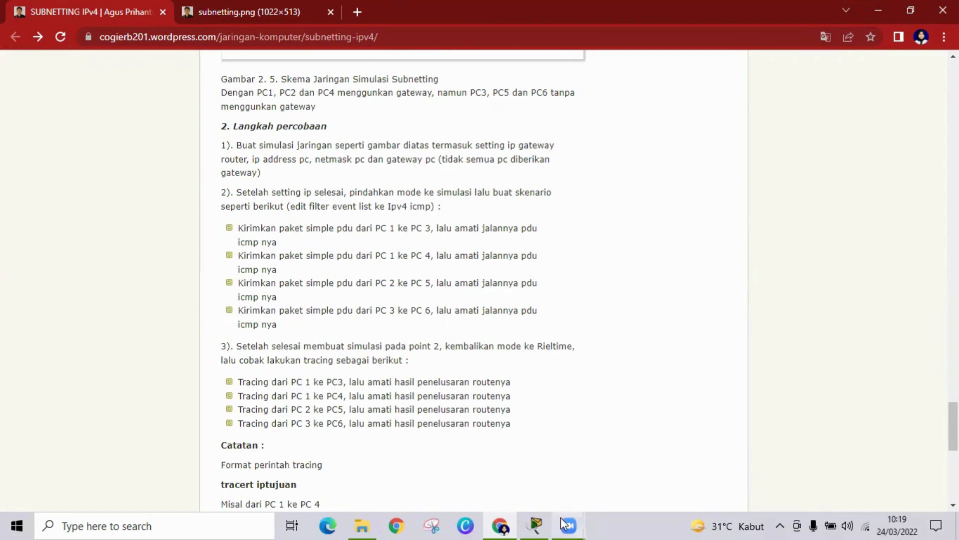
Switch to Packet Tracer, enter Simulation mode and limit the event list filters to IPv4 ICMP only.
click(539, 523)
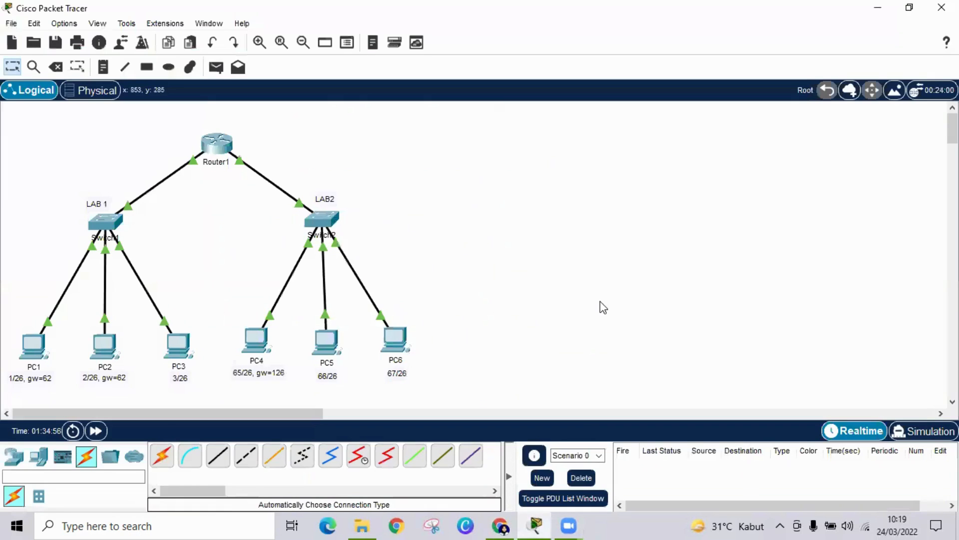
click(921, 433)
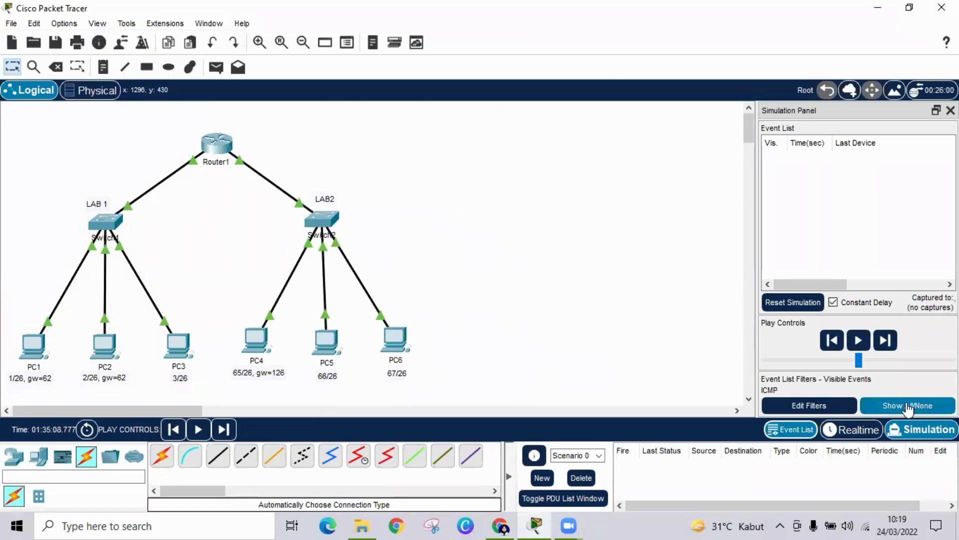
click(909, 407)
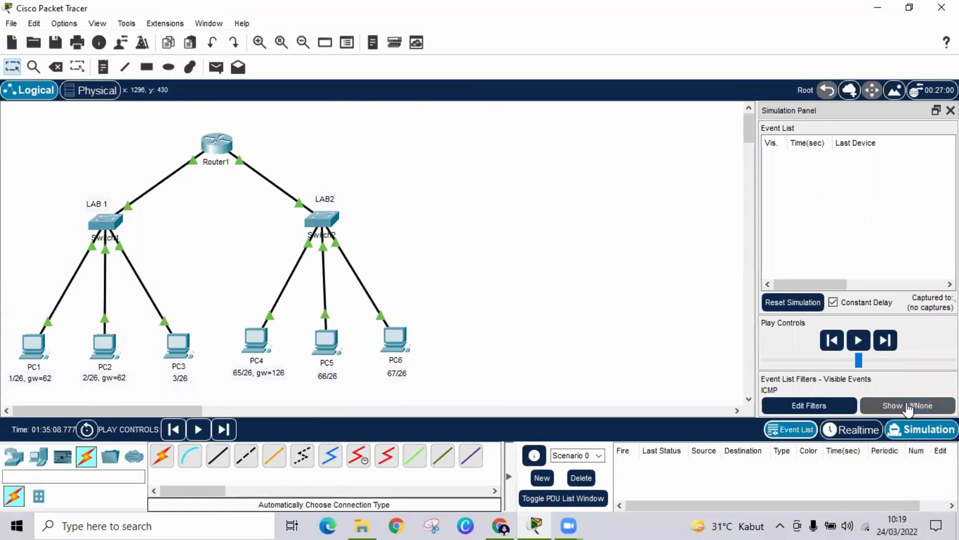
click(830, 407)
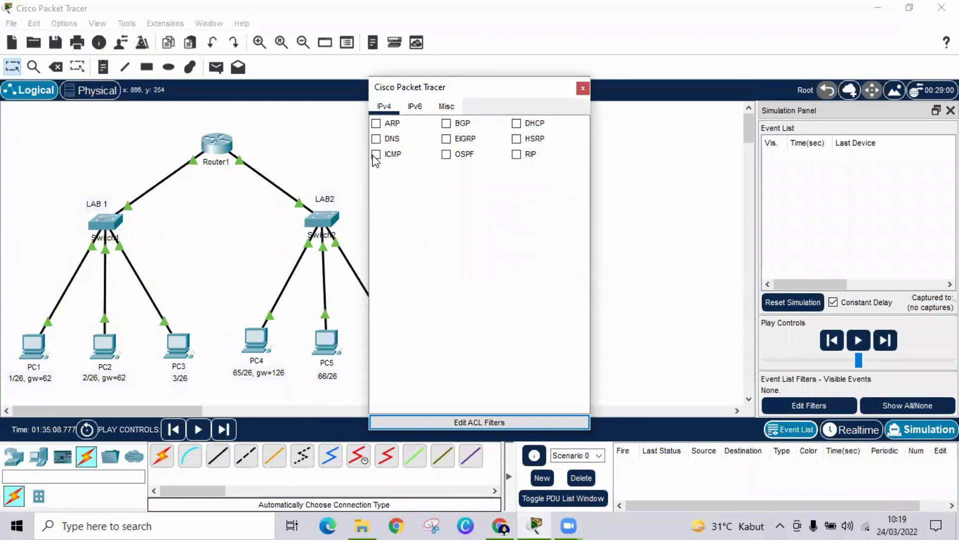
click(375, 155)
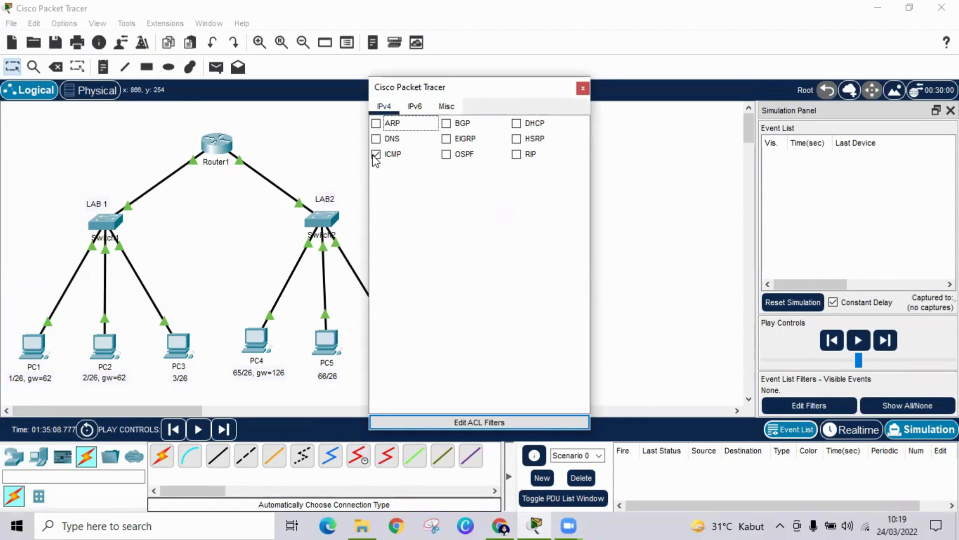
click(582, 88)
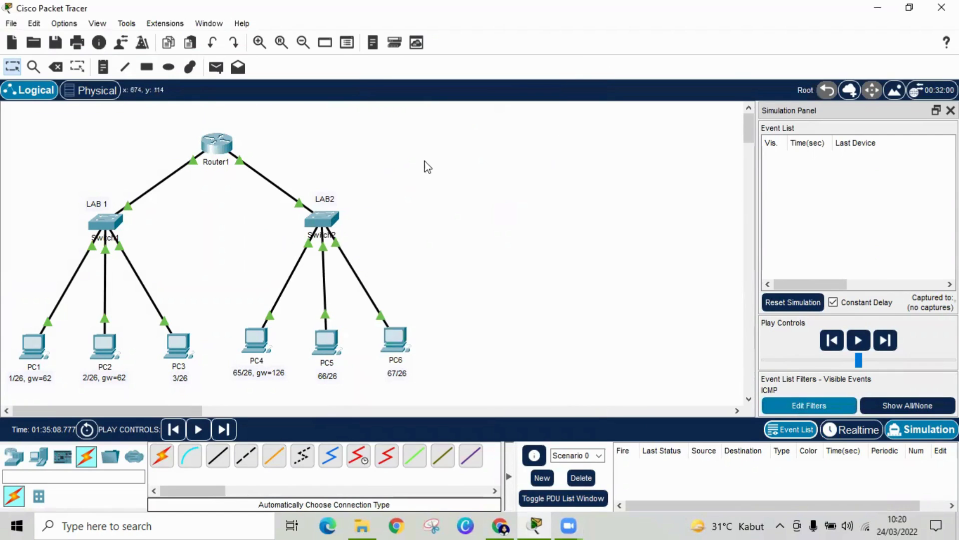
Add a simple PDU from PC1 to PC3.
click(219, 66)
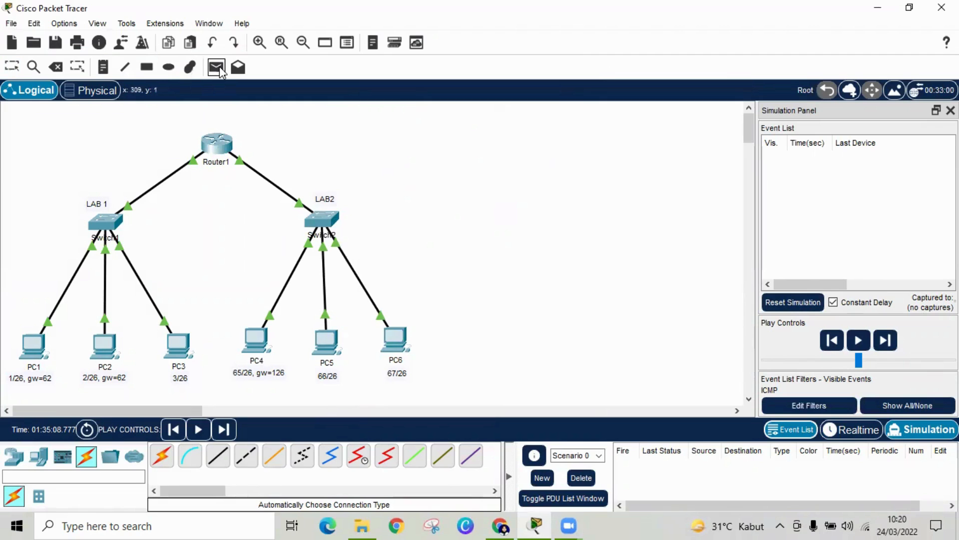
click(33, 344)
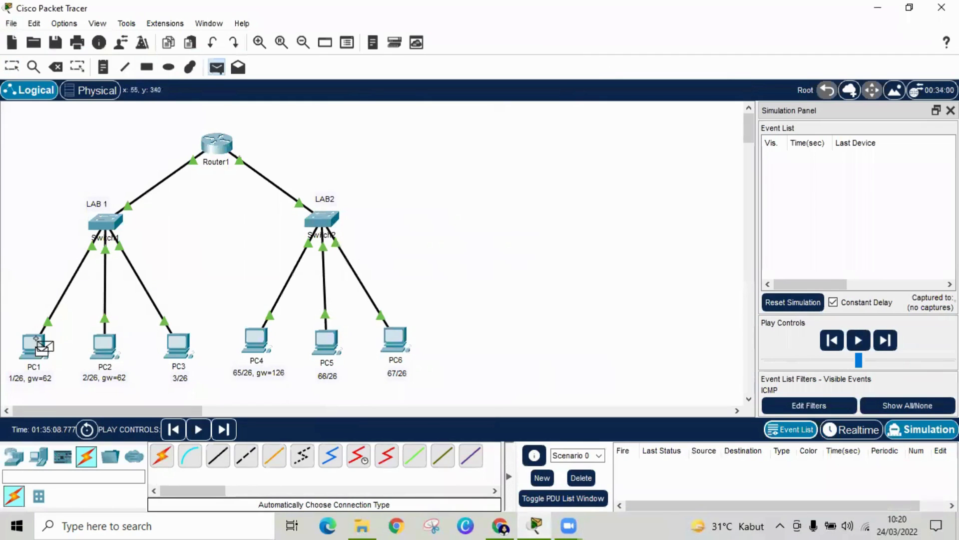
click(178, 347)
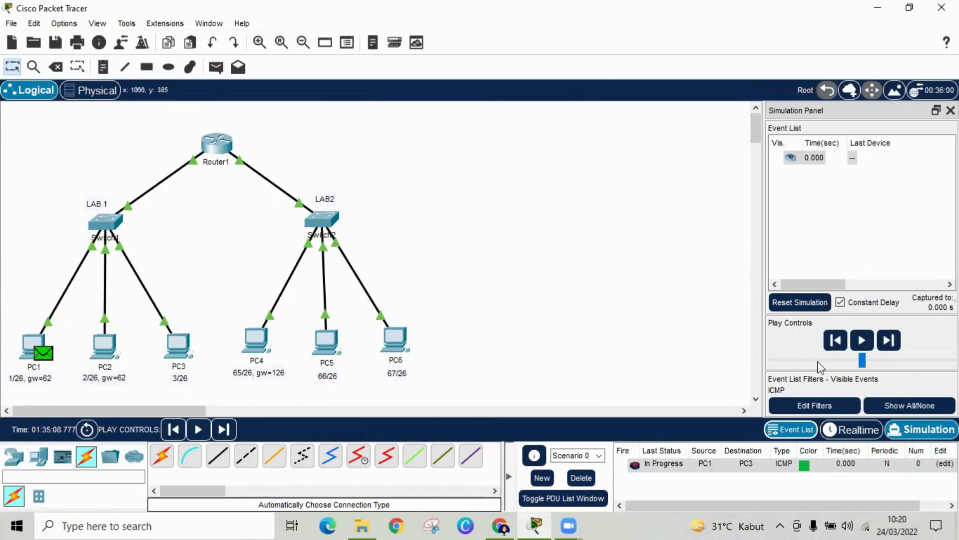
Advance the PC1-to-PC3 packet event by event until its reply reaches PC1, and clear the run by resetting the simulation and deleting the scenario.
click(895, 343)
click(895, 344)
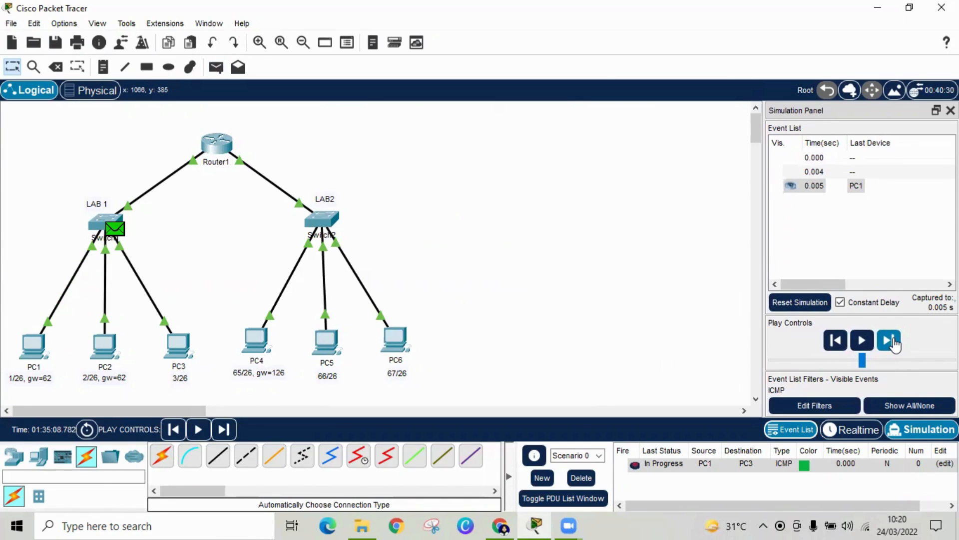
click(895, 344)
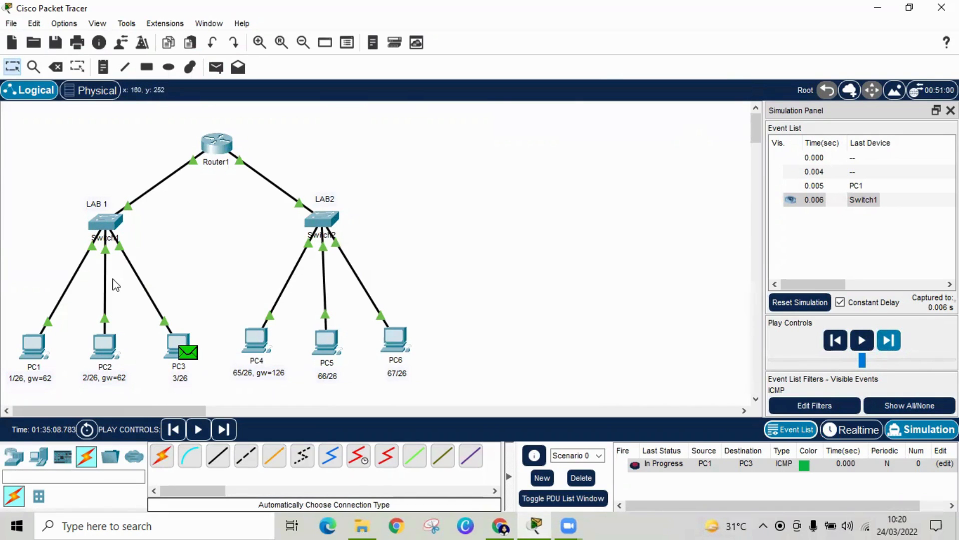
click(889, 341)
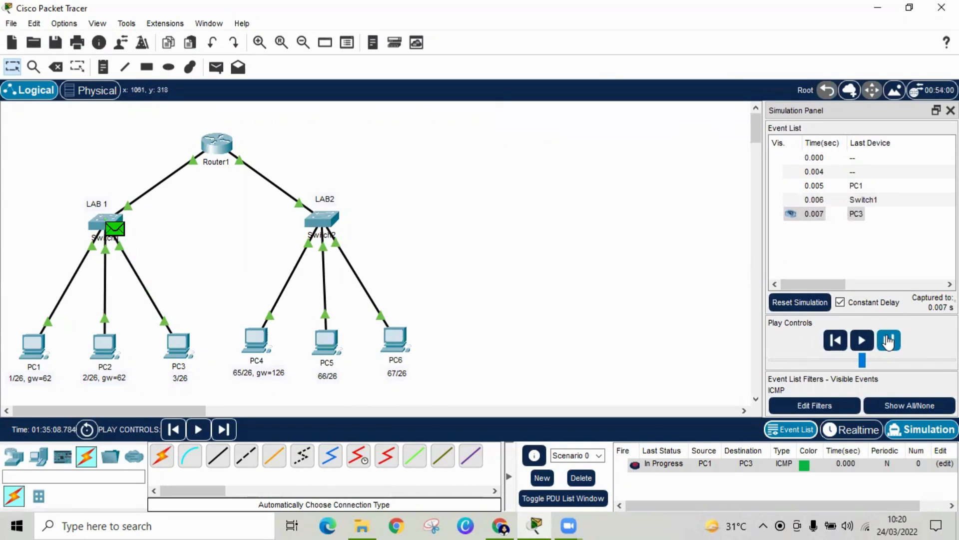
click(889, 341)
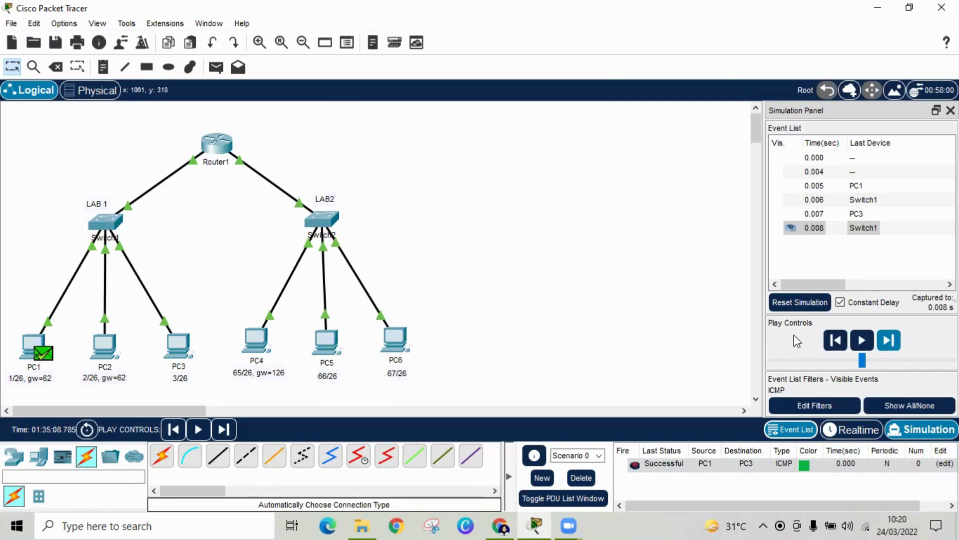
click(820, 303)
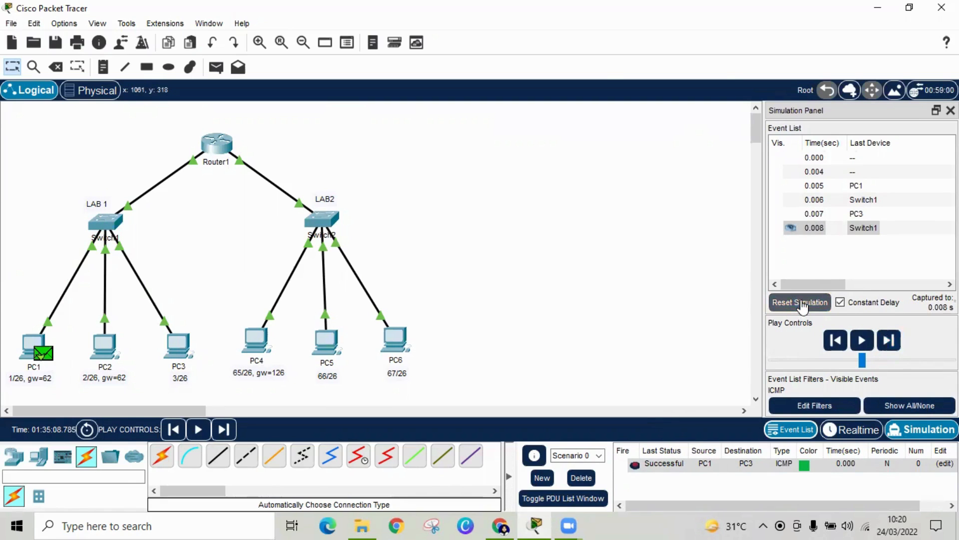
click(581, 478)
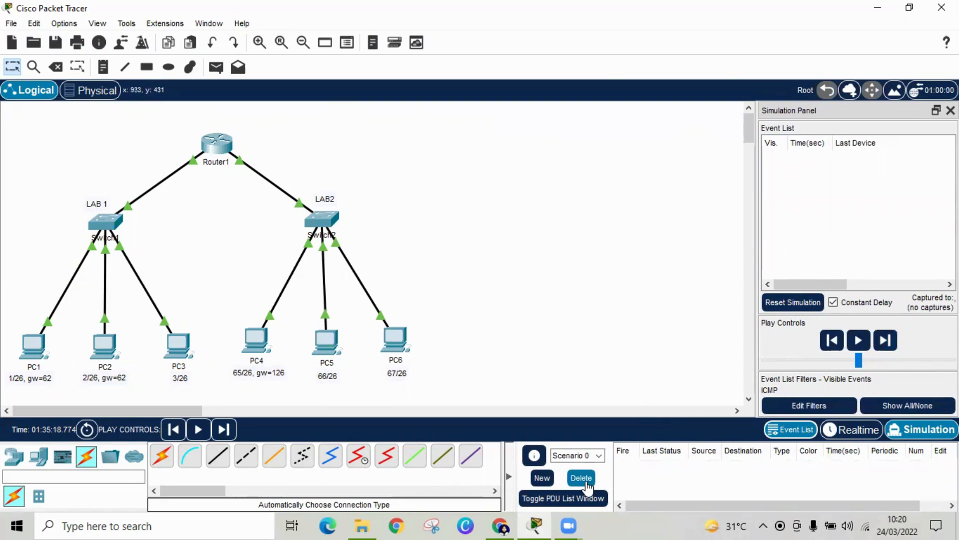
Check the next packet test on the tutorial page in the browser, and add a simple PDU from PC1 to PC4 in Packet Tracer.
click(501, 524)
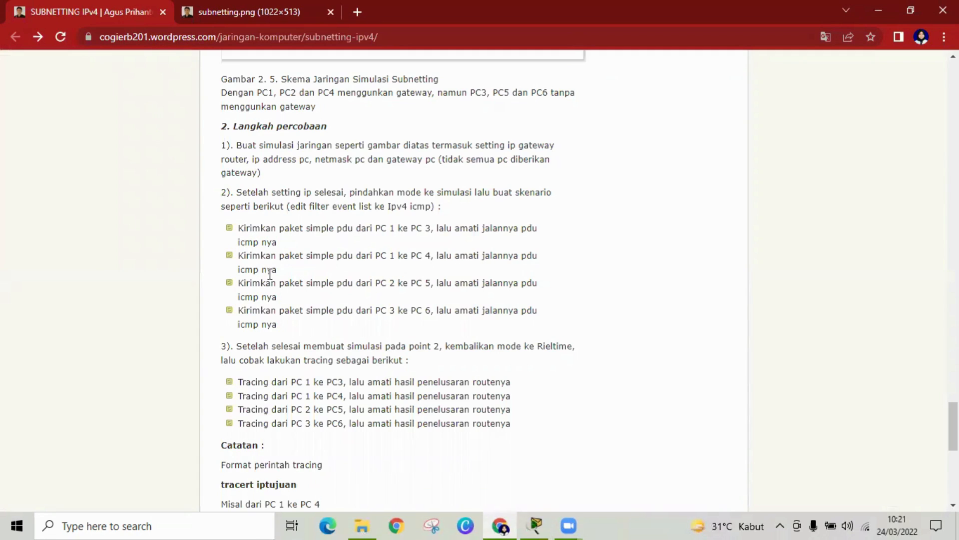
click(536, 525)
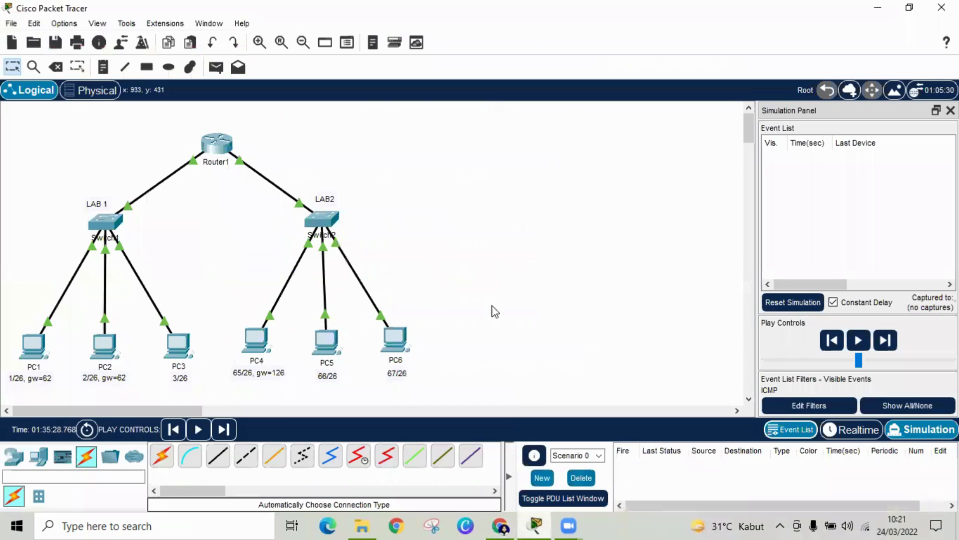
click(217, 67)
click(27, 344)
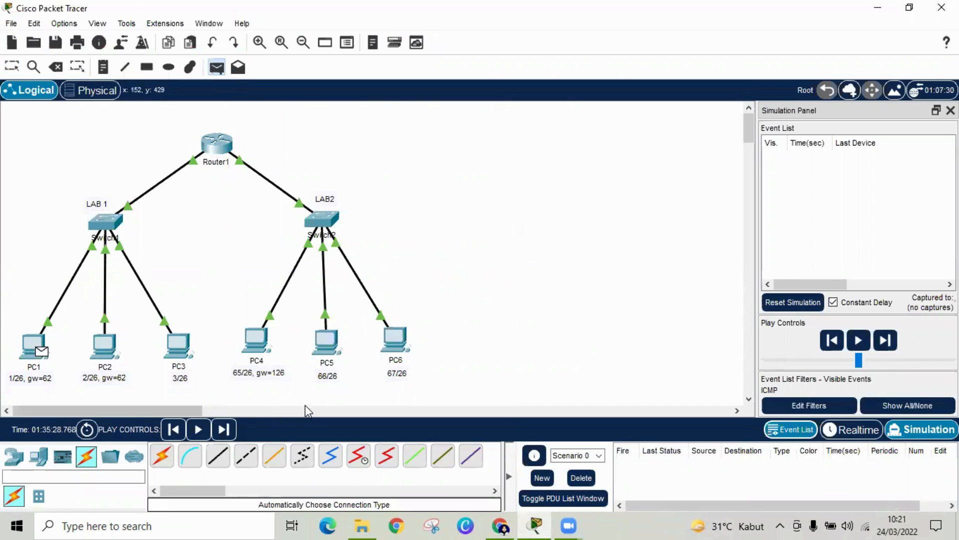
click(255, 344)
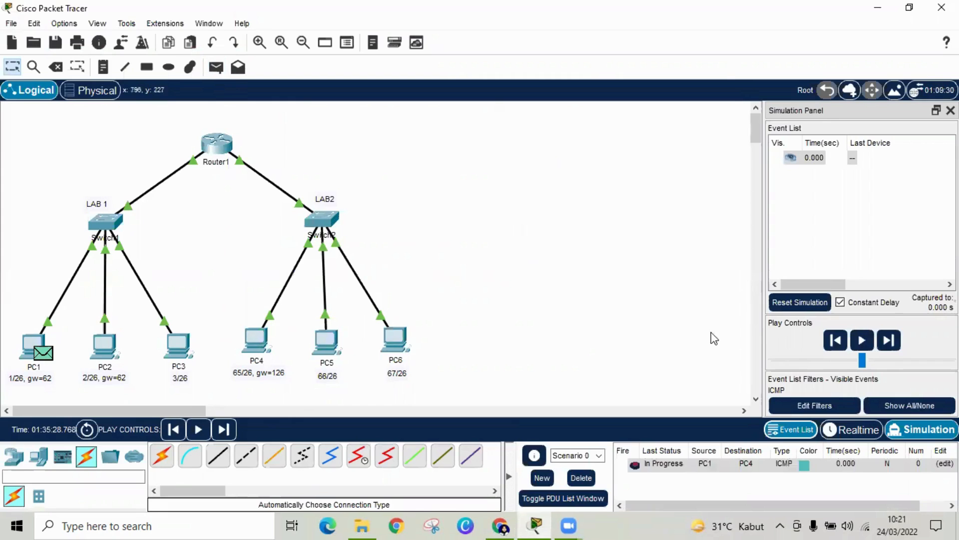
Advance the PC1-to-PC4 packet event by event as far as the LAB2 PCs, and clear the run by resetting the simulation and deleting the scenario.
click(886, 342)
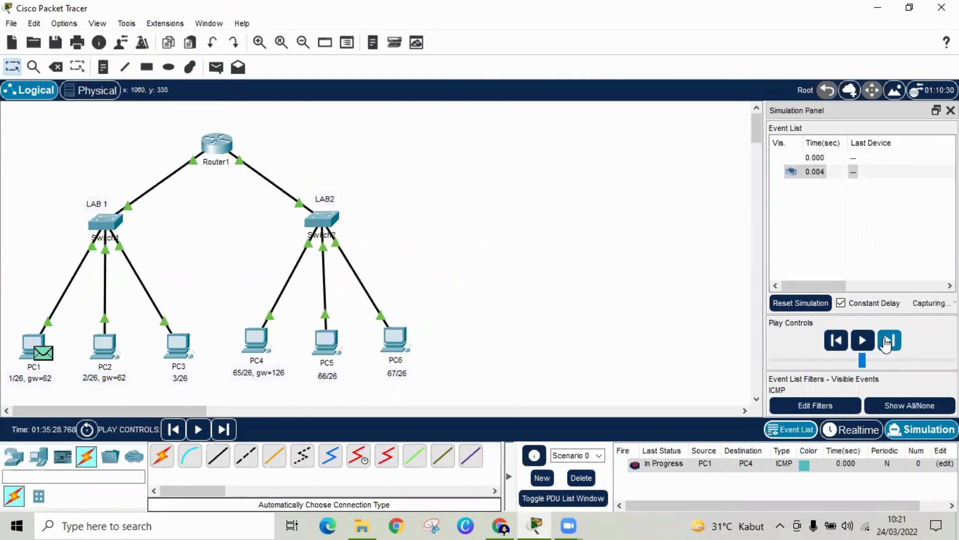
click(886, 342)
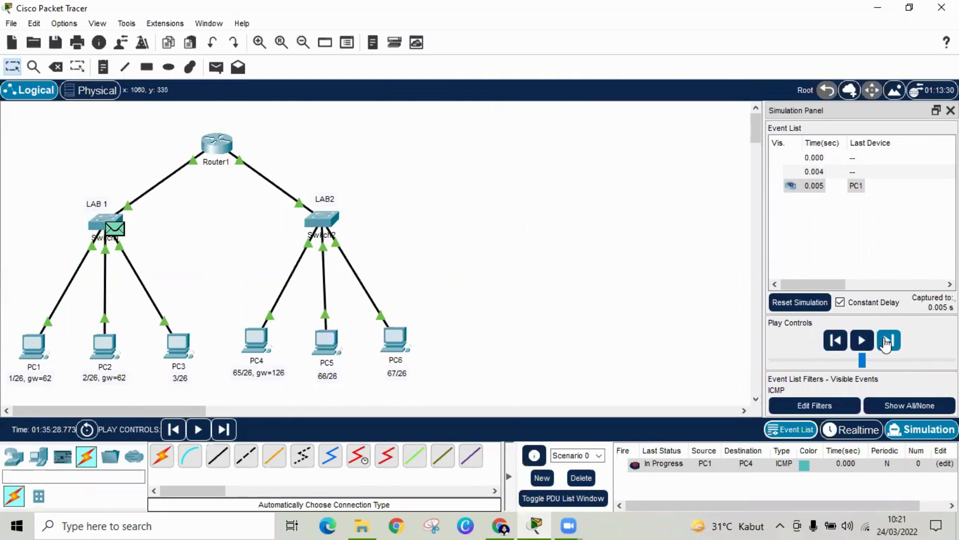
click(886, 342)
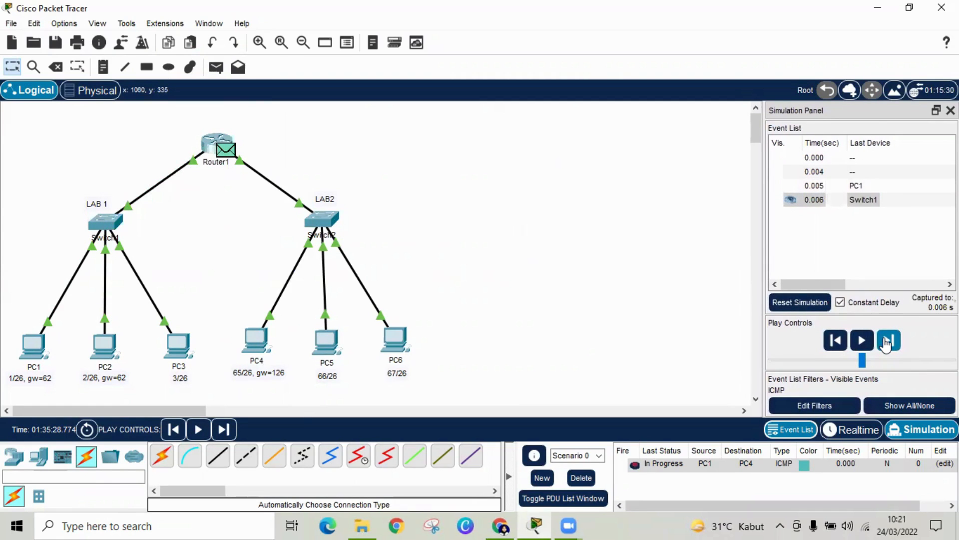
click(886, 343)
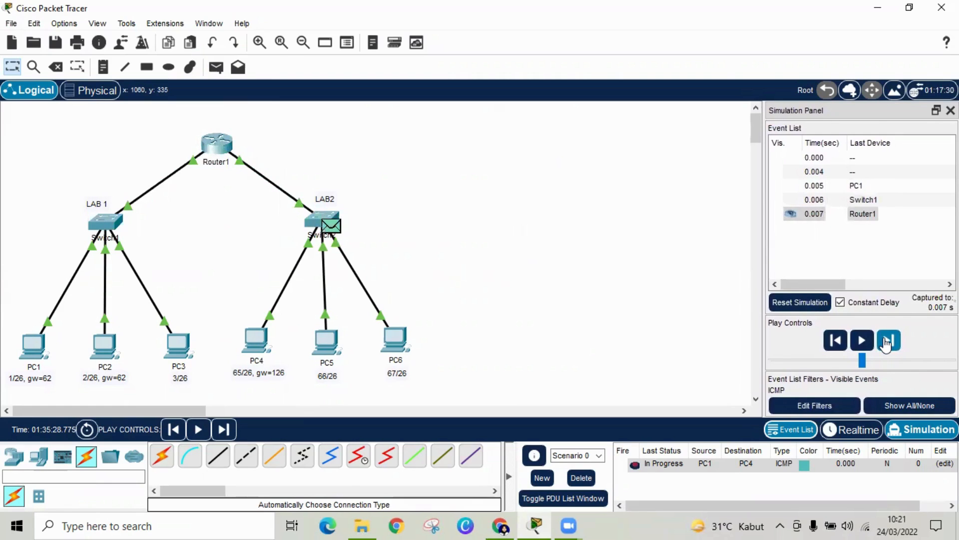
click(886, 342)
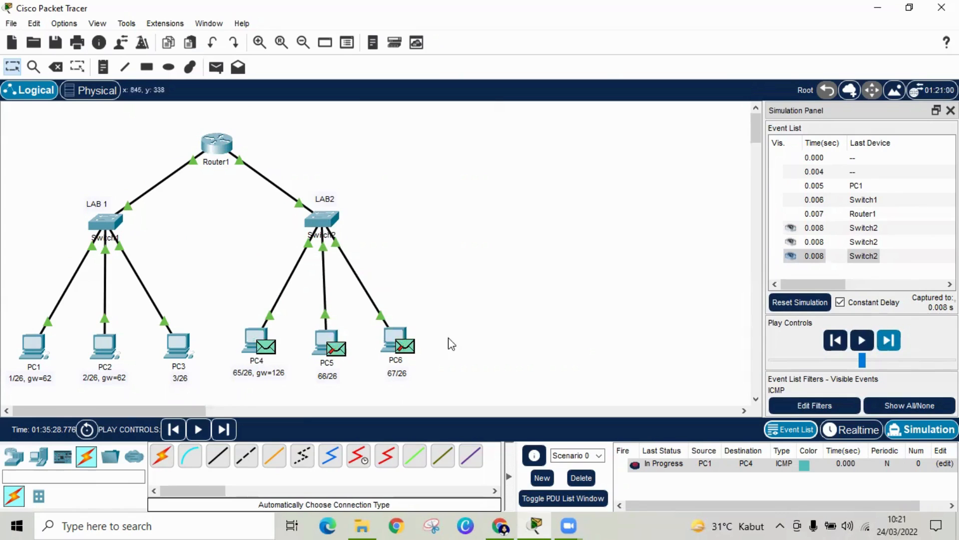
click(797, 302)
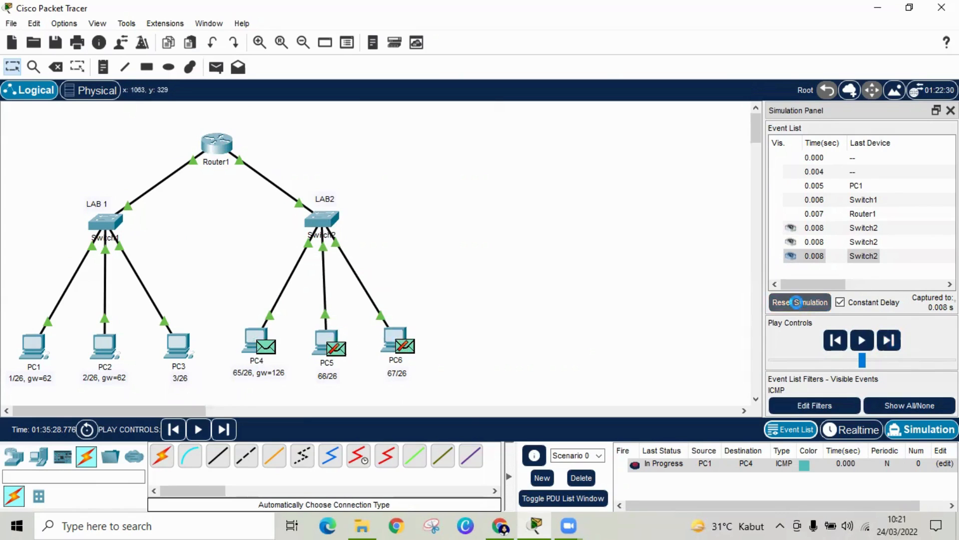
click(581, 478)
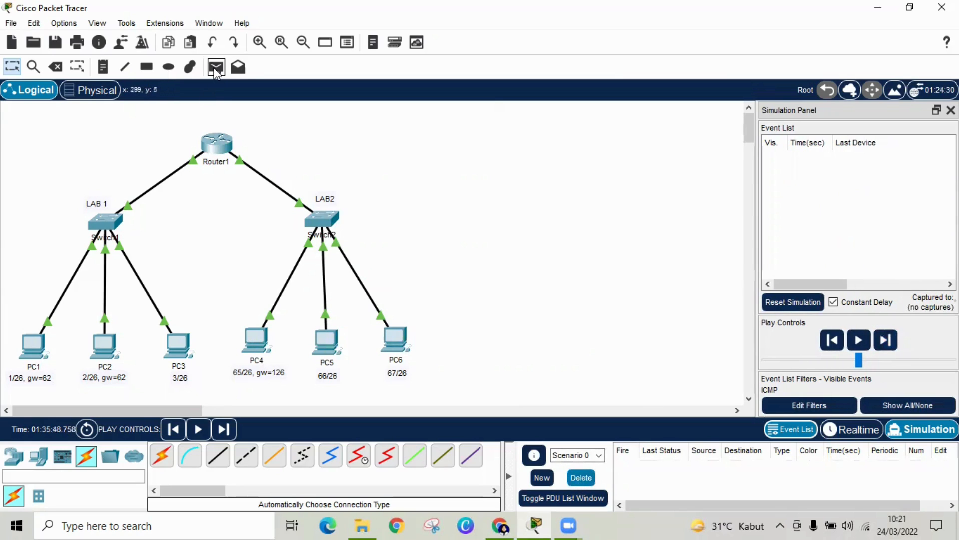
Add a new simple PDU from PC1 to PC4 to repeat the test.
click(214, 68)
click(32, 345)
click(256, 341)
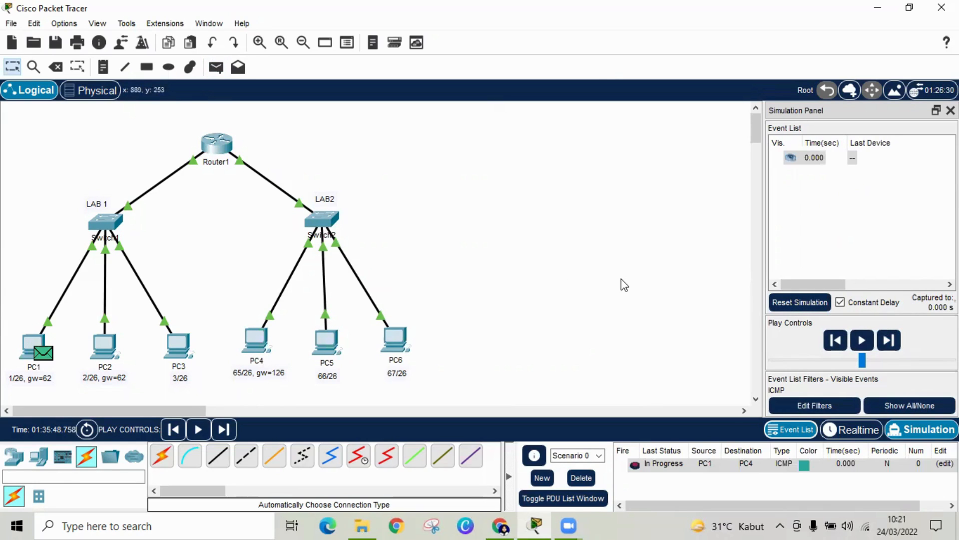
Advance the PC1-to-PC4 packet event by event until it arrives at PC4, and view PC4's address details.
click(889, 341)
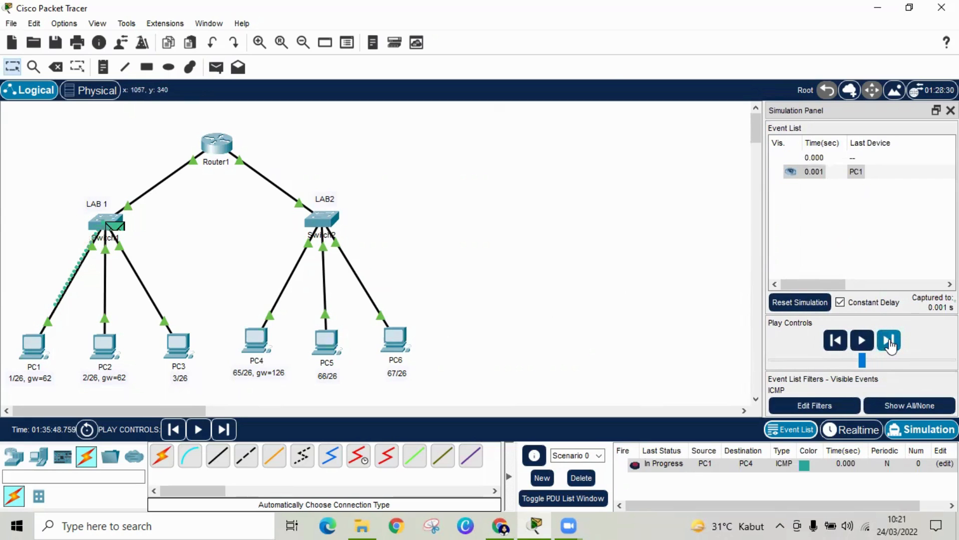
click(889, 341)
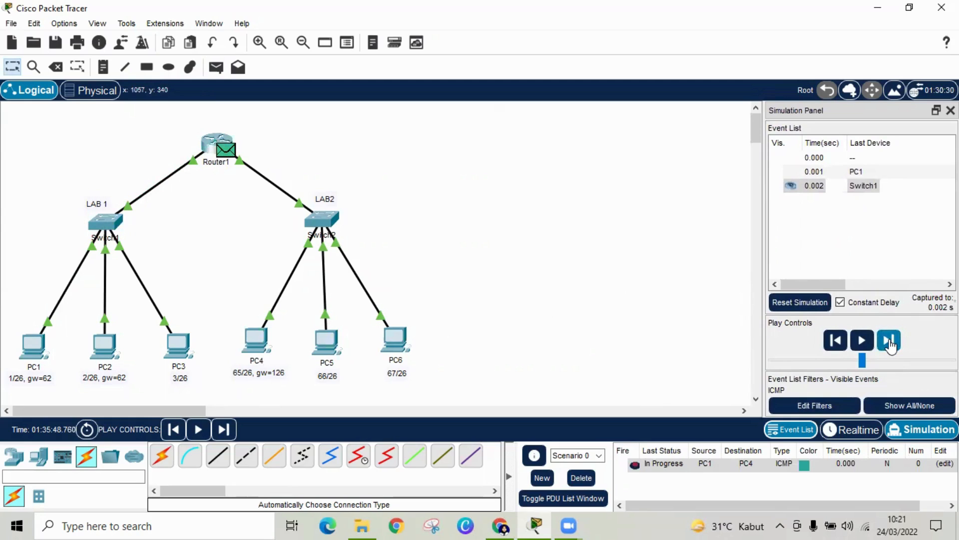
click(889, 341)
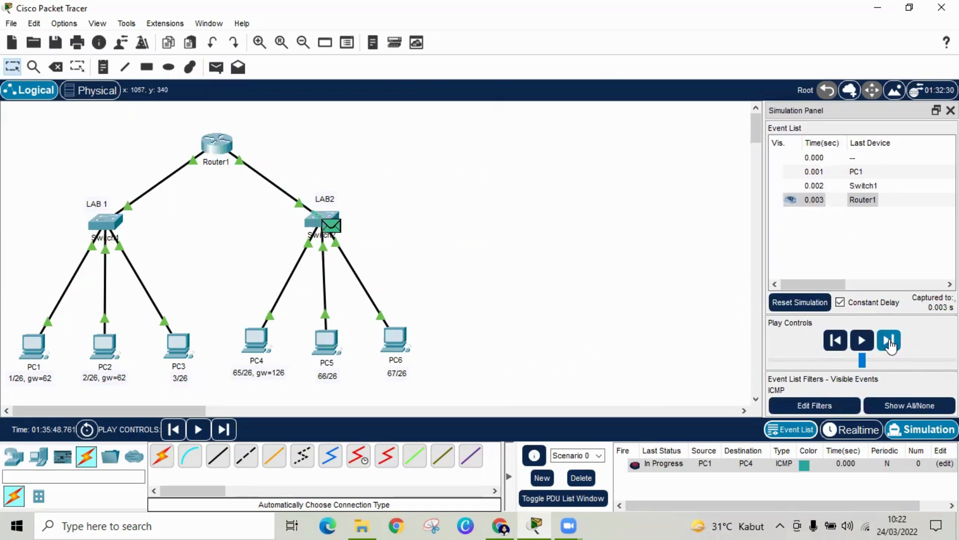
click(889, 341)
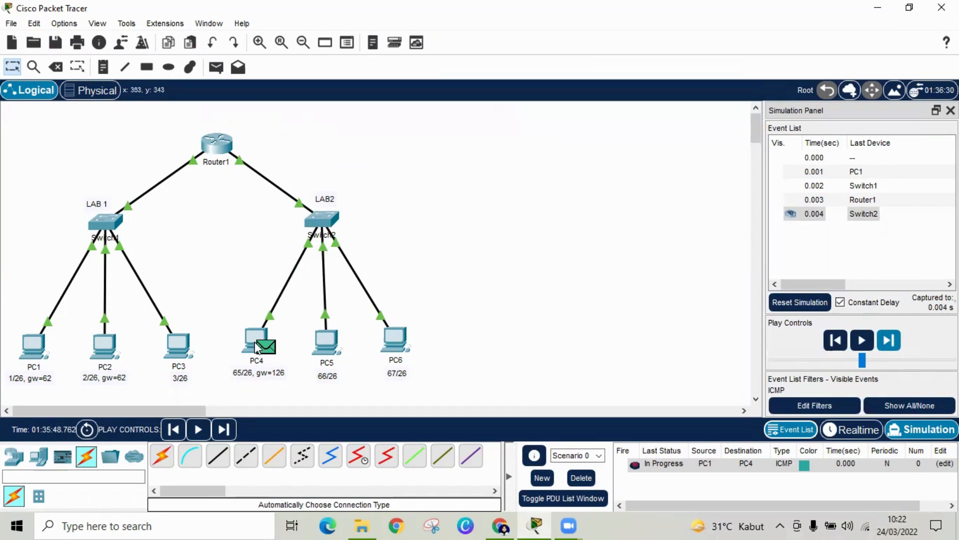
mouse_move(256, 347)
mouse_move(254, 367)
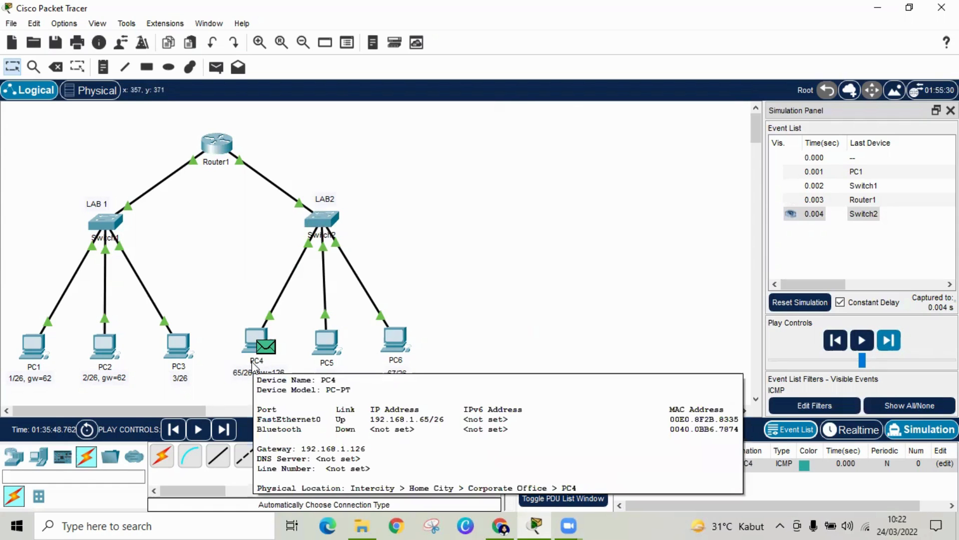
Advance PC4's reply event by event back to PC1, and clear the run by resetting the simulation and deleting the scenario.
click(892, 341)
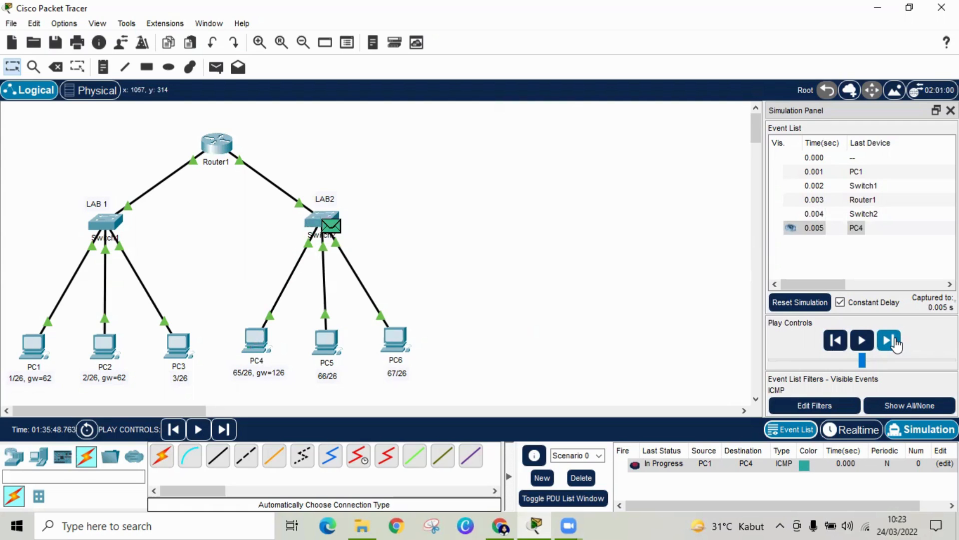
click(894, 343)
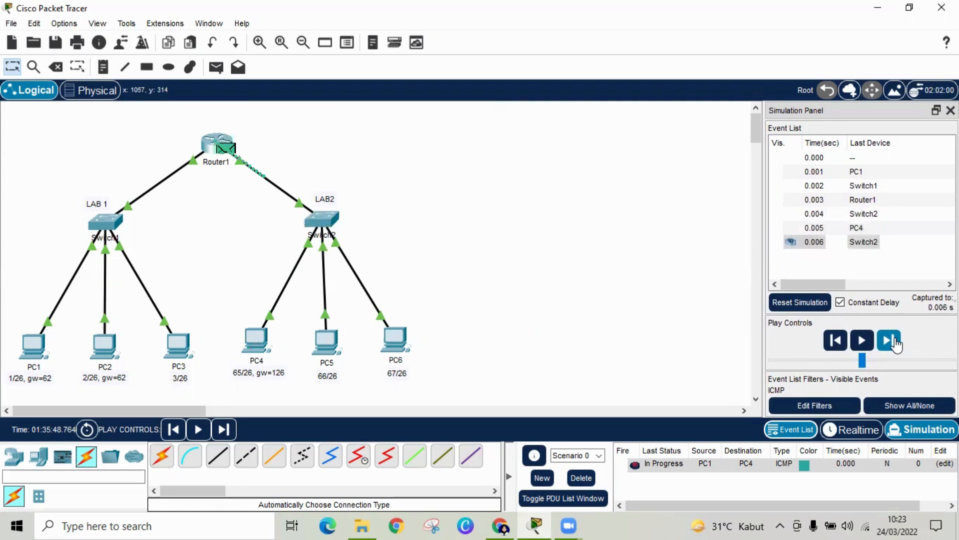
click(895, 343)
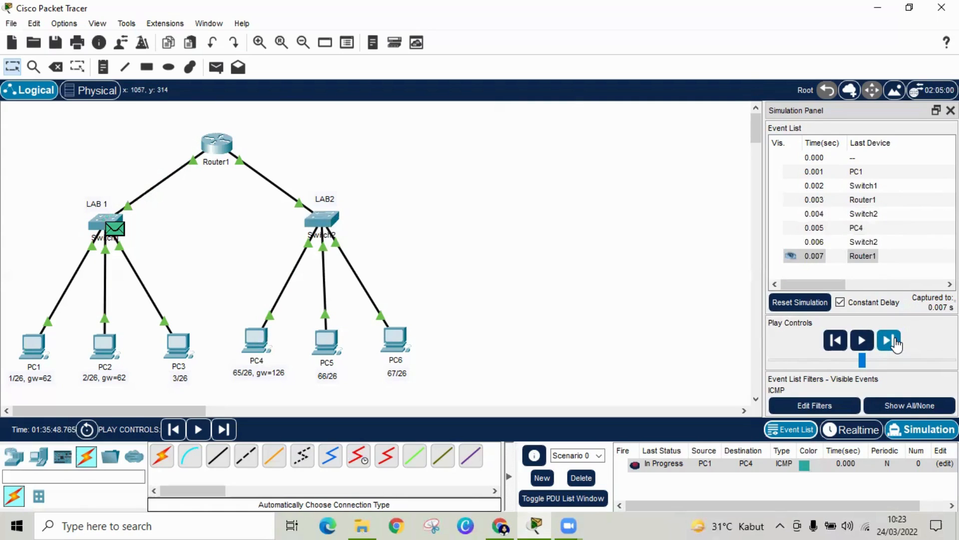
click(894, 340)
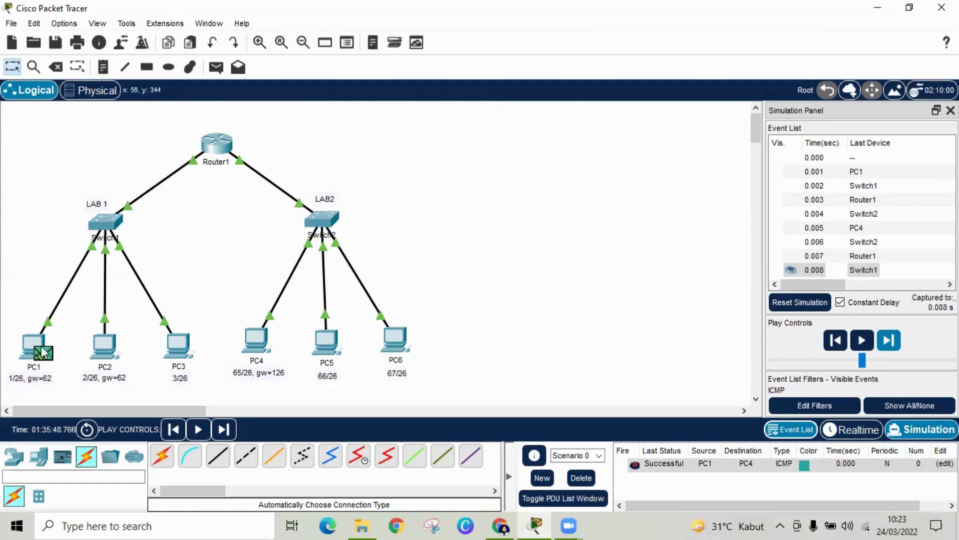
mouse_move(43, 353)
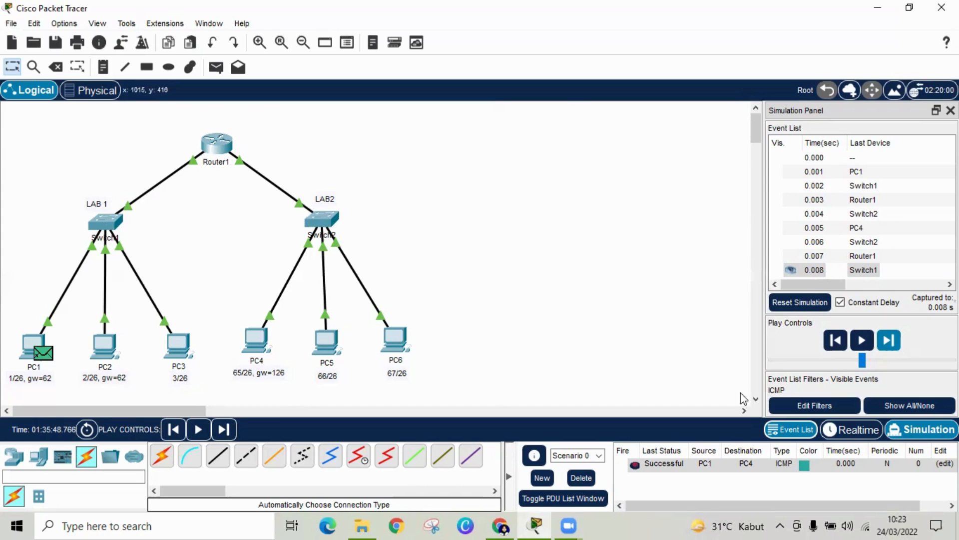
click(794, 303)
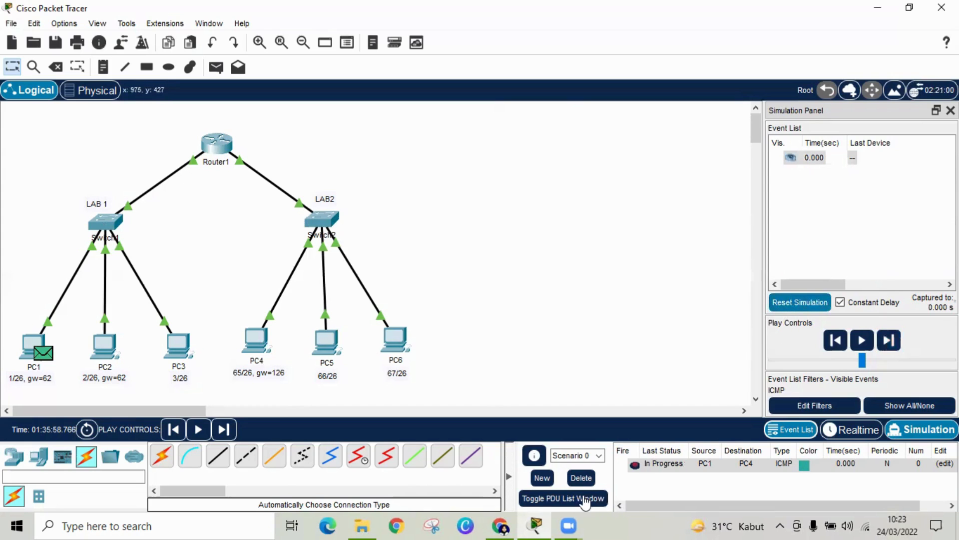
click(583, 478)
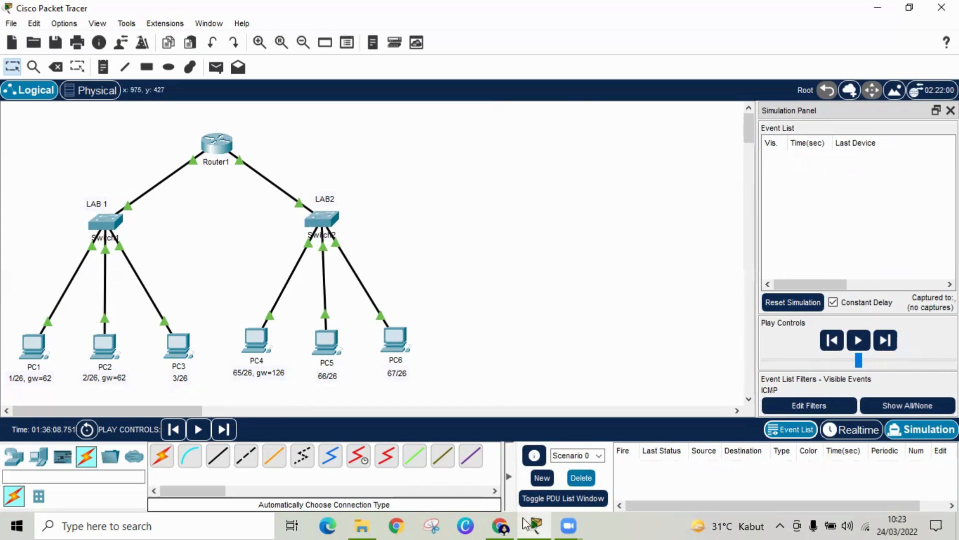
Check the test list on the tutorial page in the browser, and simulate a simple PDU from PC3 to PC6 in Packet Tracer.
click(500, 525)
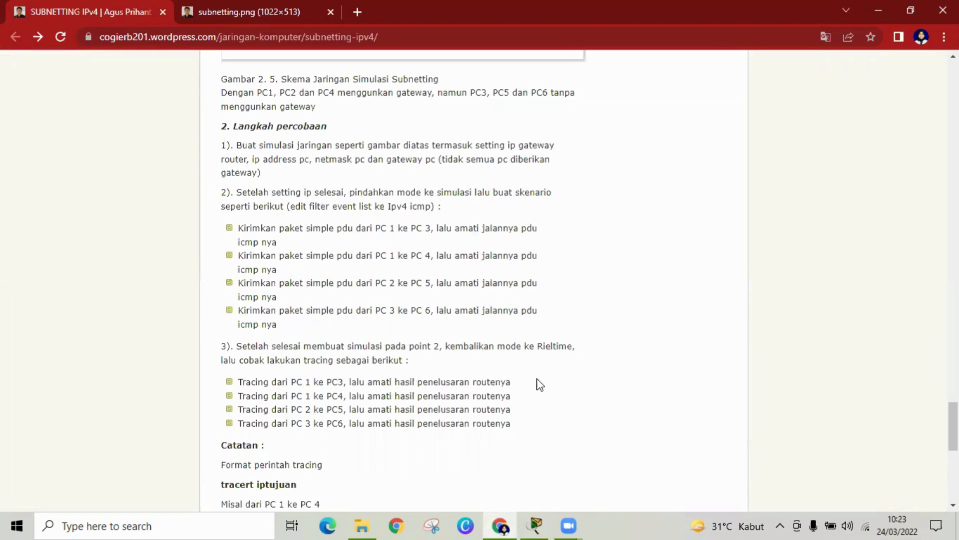
click(544, 523)
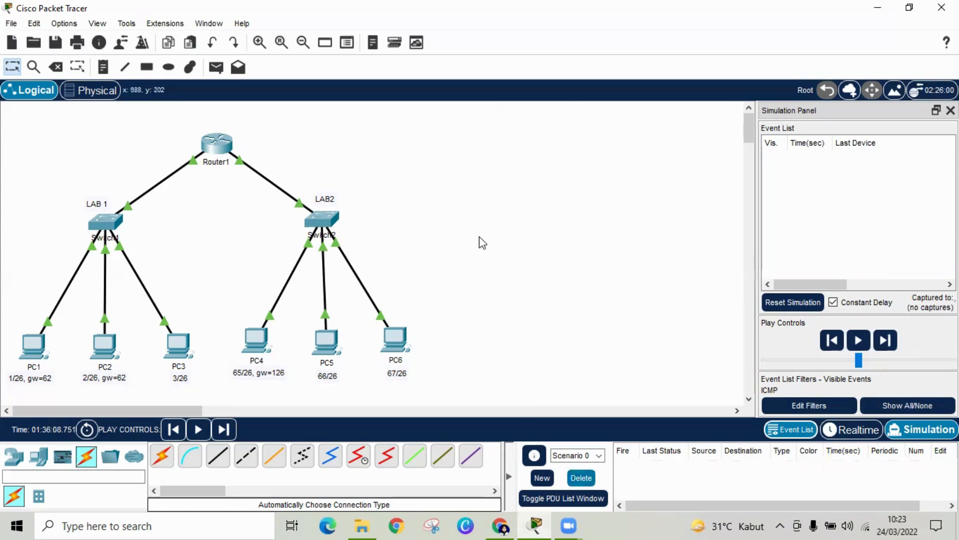
click(222, 70)
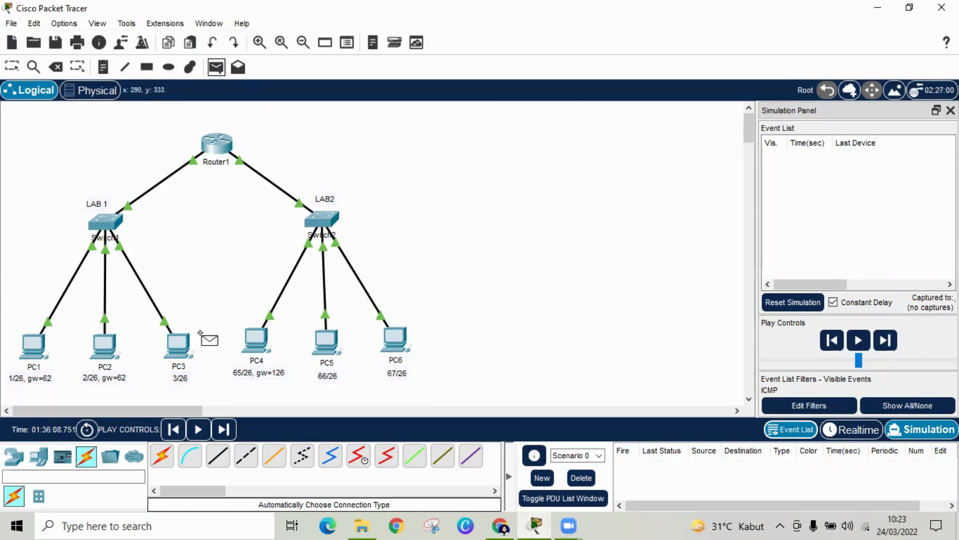
click(178, 350)
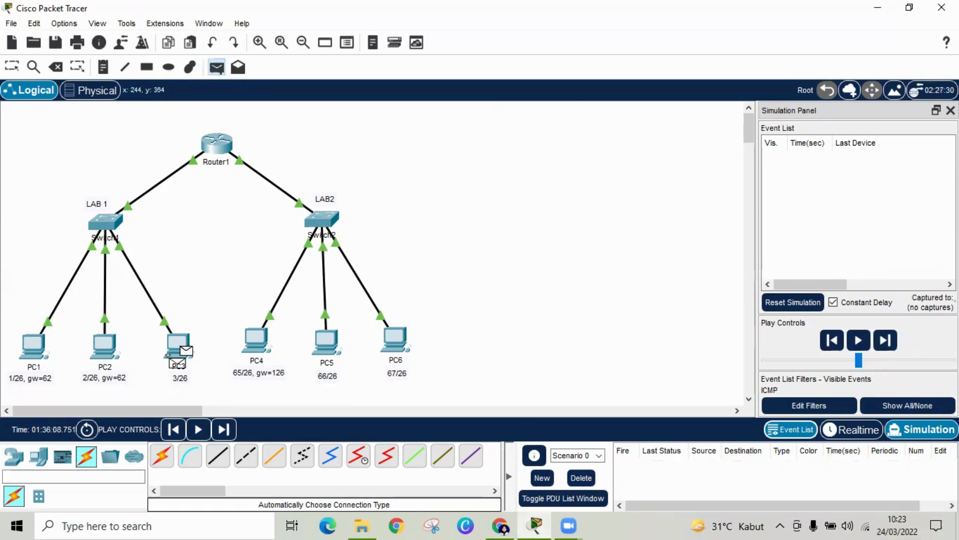
click(395, 340)
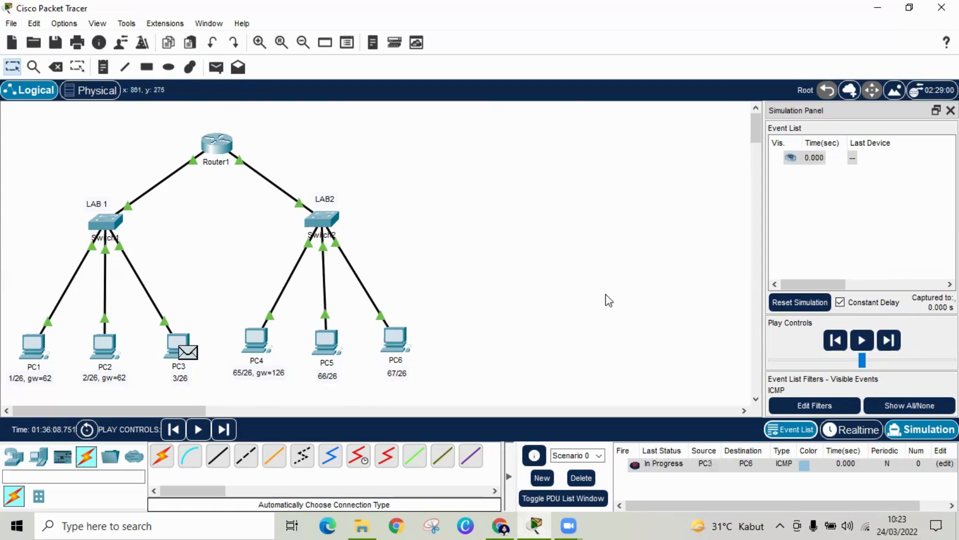
click(893, 344)
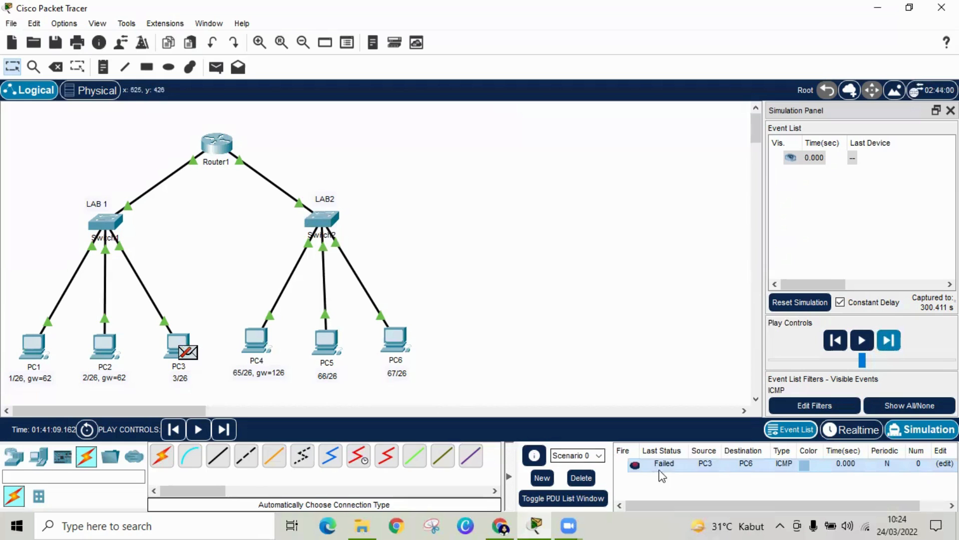
Recheck the tutorial's test list in the browser, and clear the PC3-to-PC6 run in Packet Tracer by resetting the simulation and deleting the scenario.
click(500, 522)
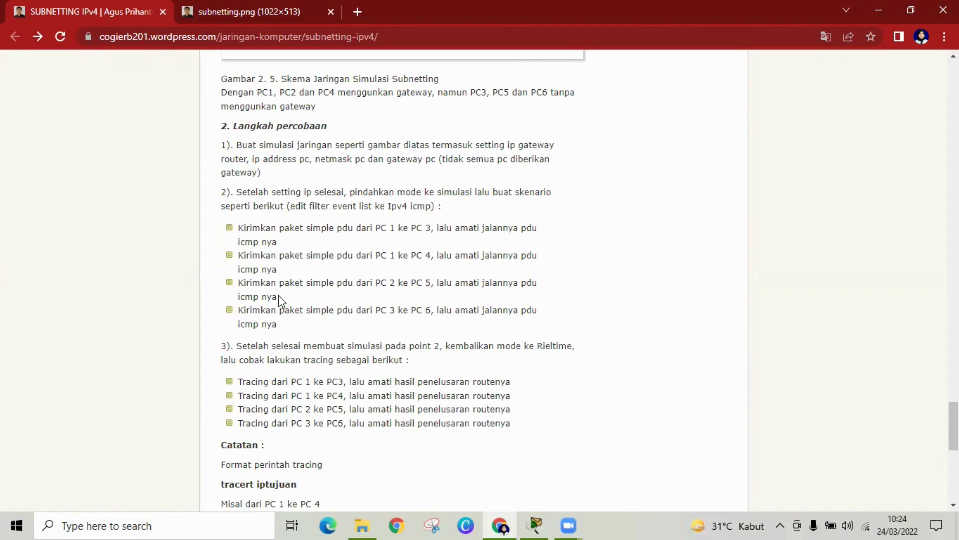
click(537, 524)
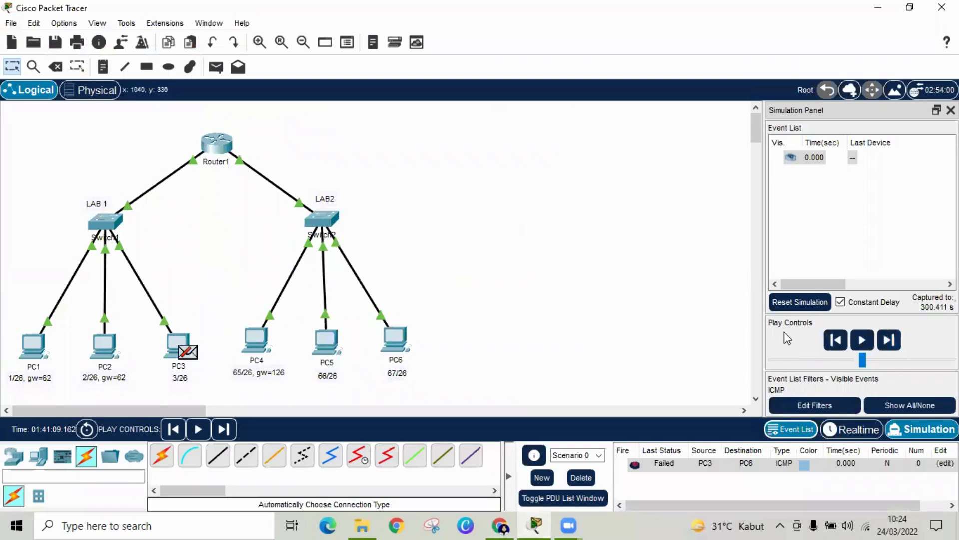
click(795, 302)
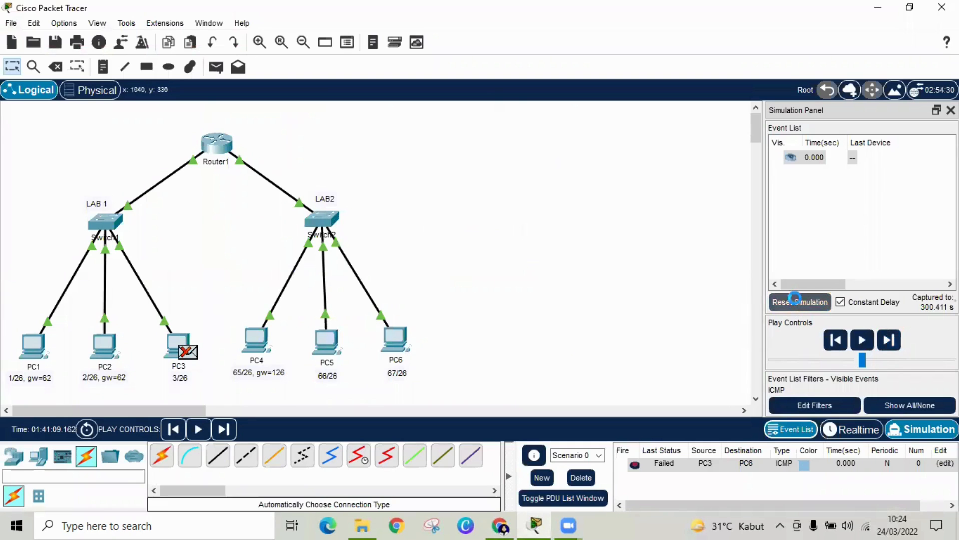
click(587, 482)
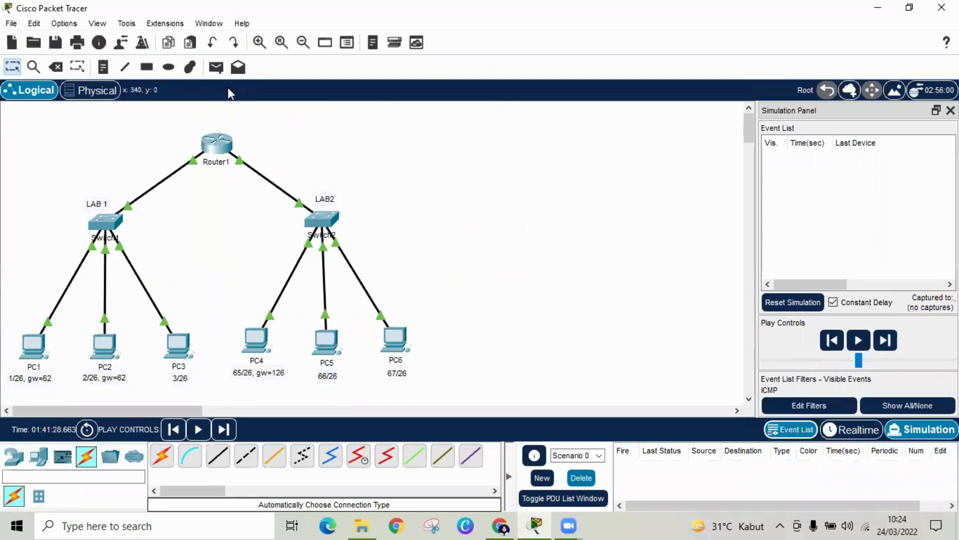
Add a simple PDU from PC2 to PC5.
click(216, 67)
click(100, 345)
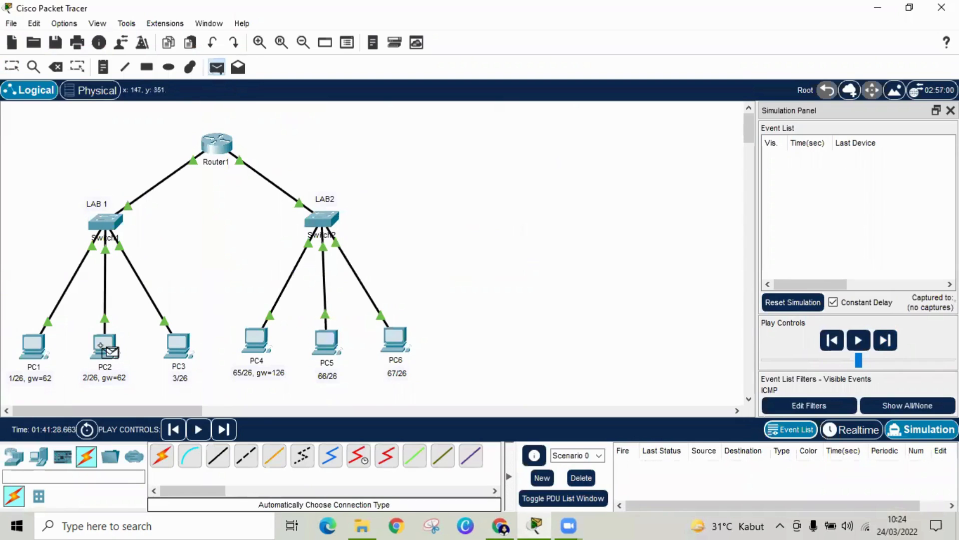
click(328, 345)
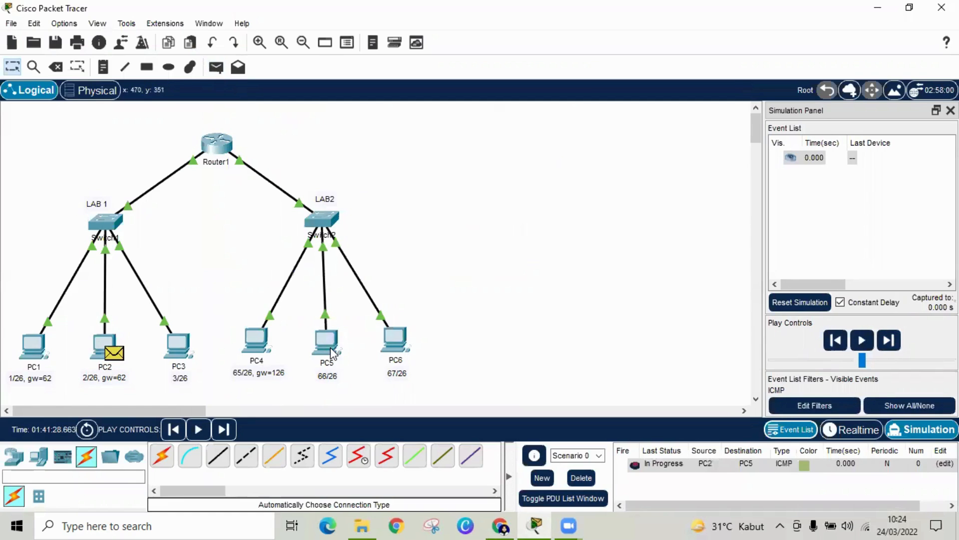
Advance the PC2-to-PC5 packet event by event as far as the LAB2 PCs, and clear the run by resetting the simulation and deleting the scenario.
click(891, 342)
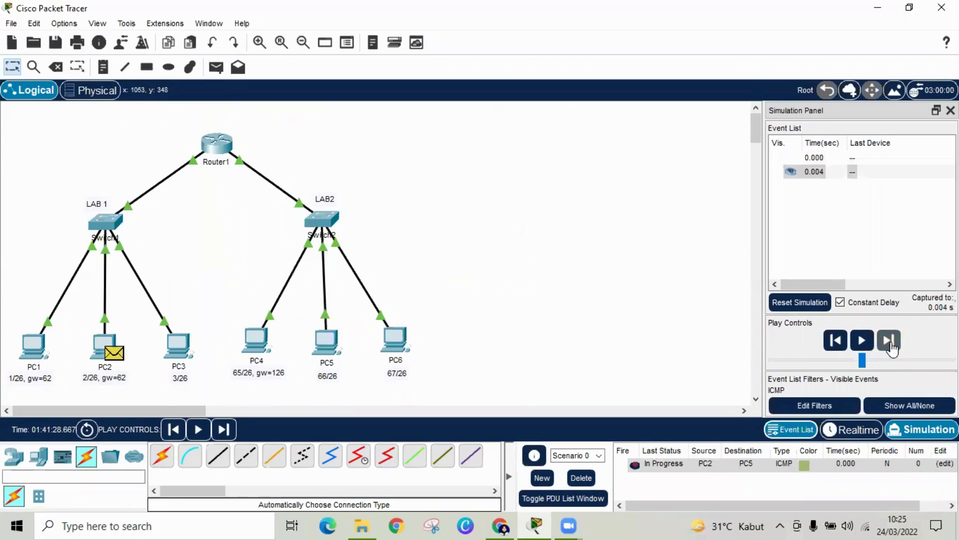
click(891, 342)
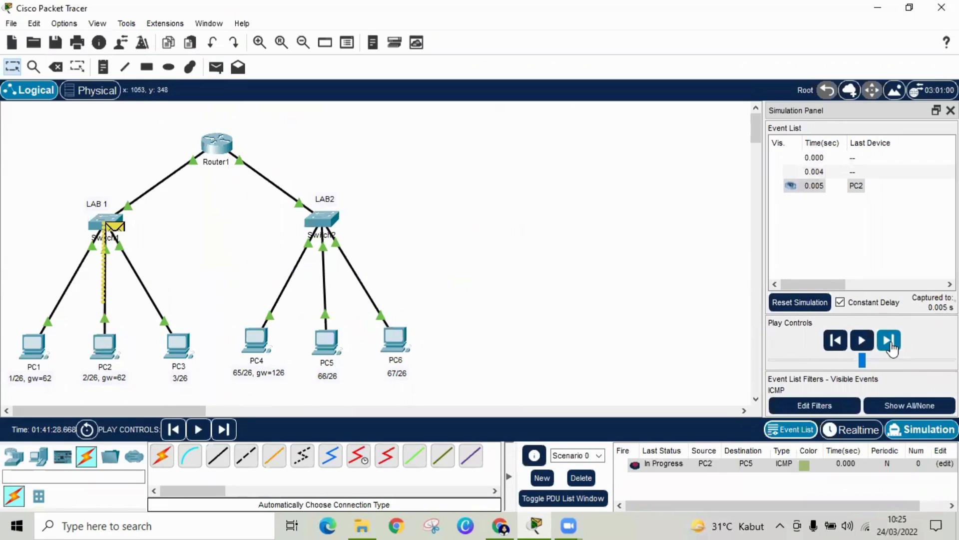
click(889, 342)
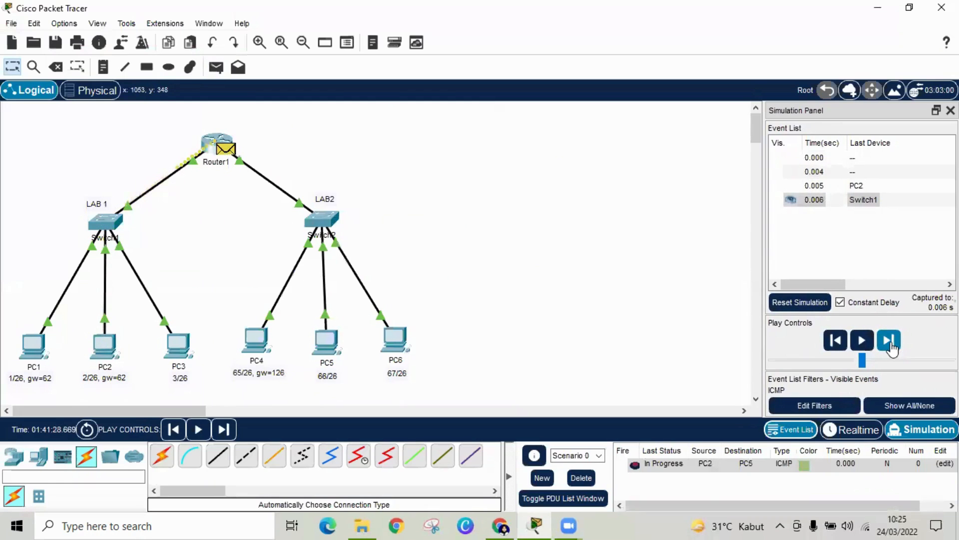
click(890, 342)
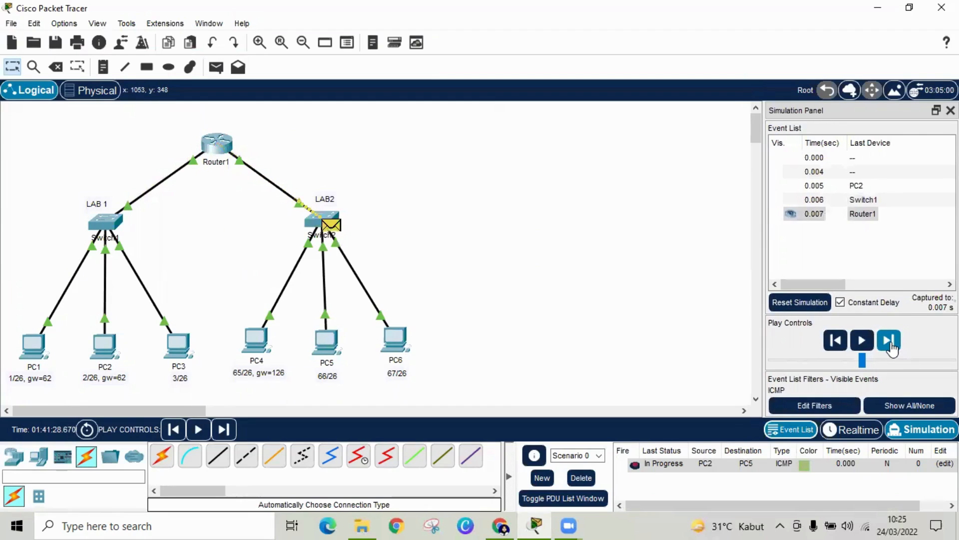
click(890, 342)
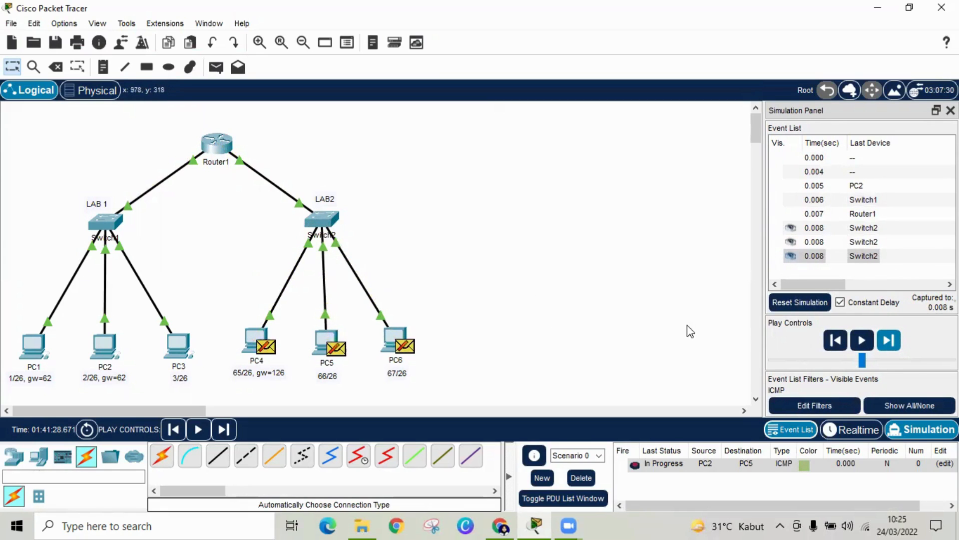
click(805, 312)
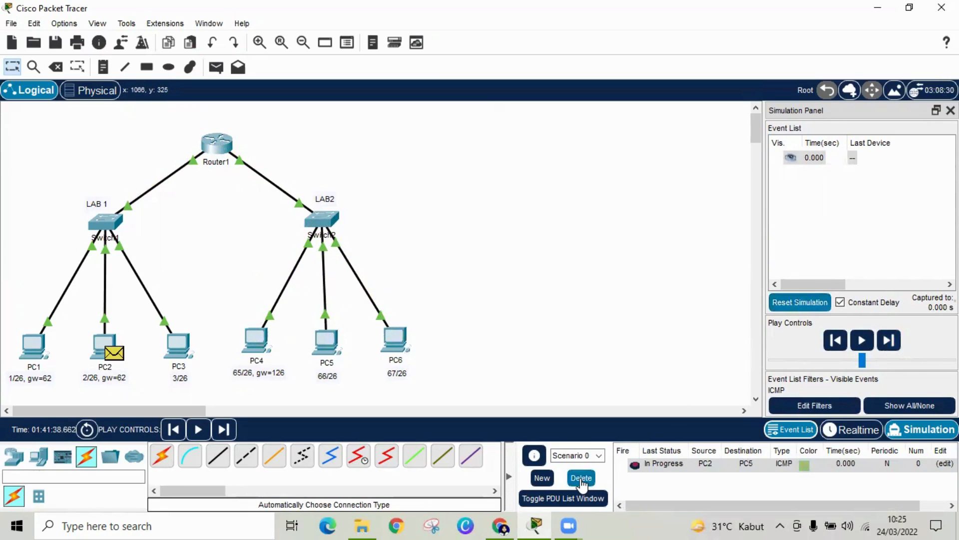
click(581, 478)
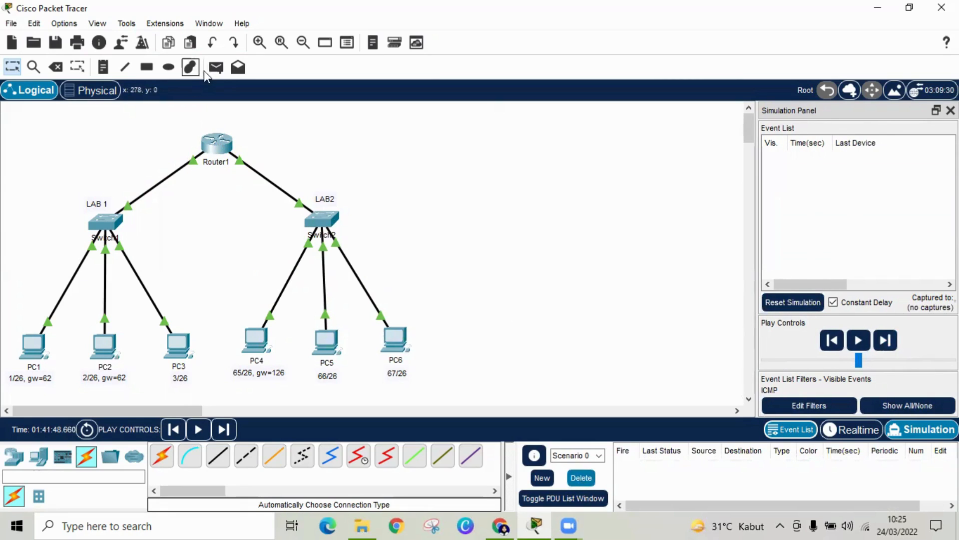
Add a new simple PDU from PC2 to PC5 to repeat the test.
click(216, 67)
click(104, 346)
click(326, 346)
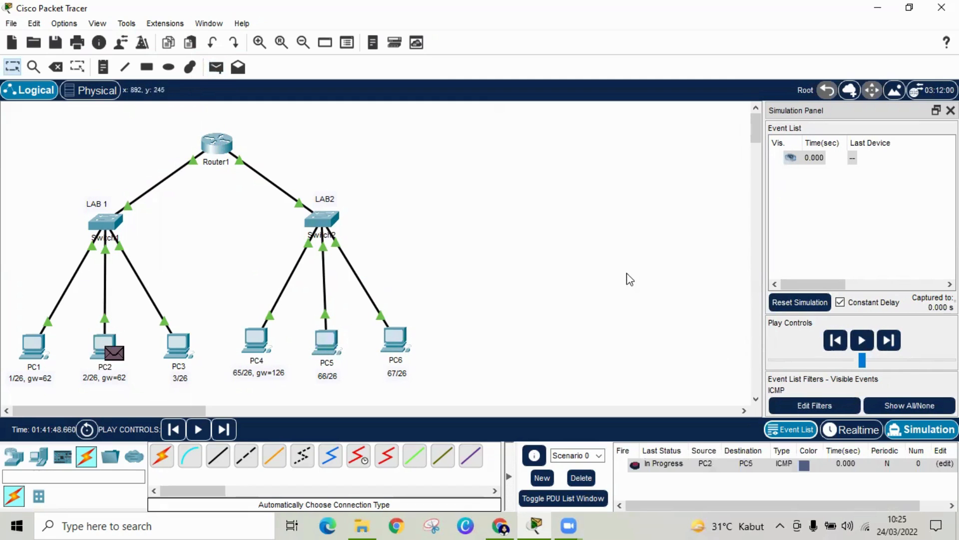
Advance the repeated PC2-to-PC5 packet event by event as far as the LAB2 PCs, and clear the run by resetting the simulation and deleting the scenario.
click(889, 342)
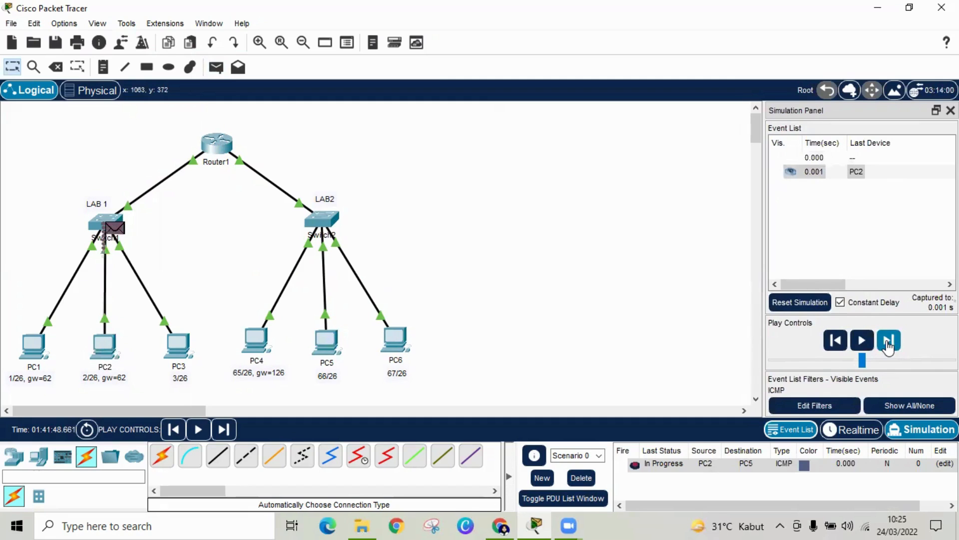
click(888, 344)
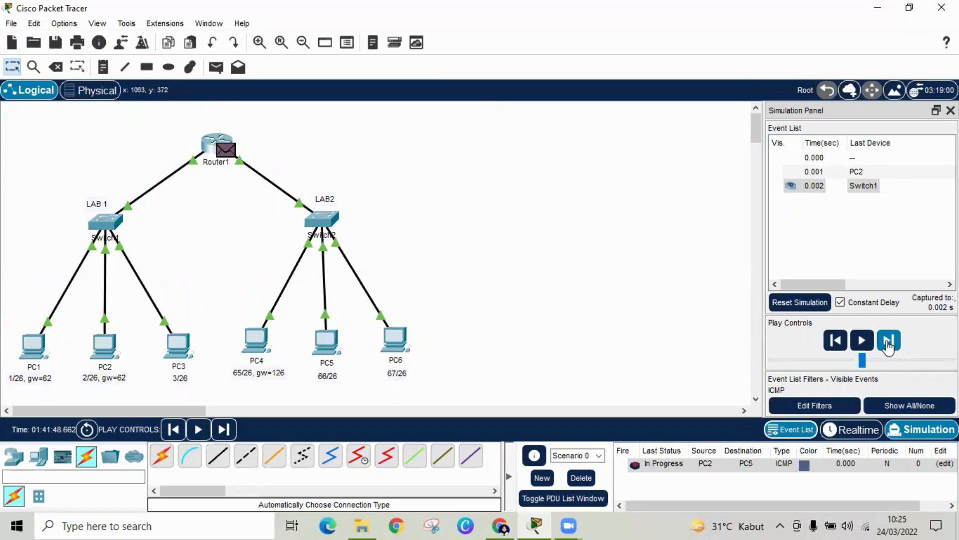
click(888, 343)
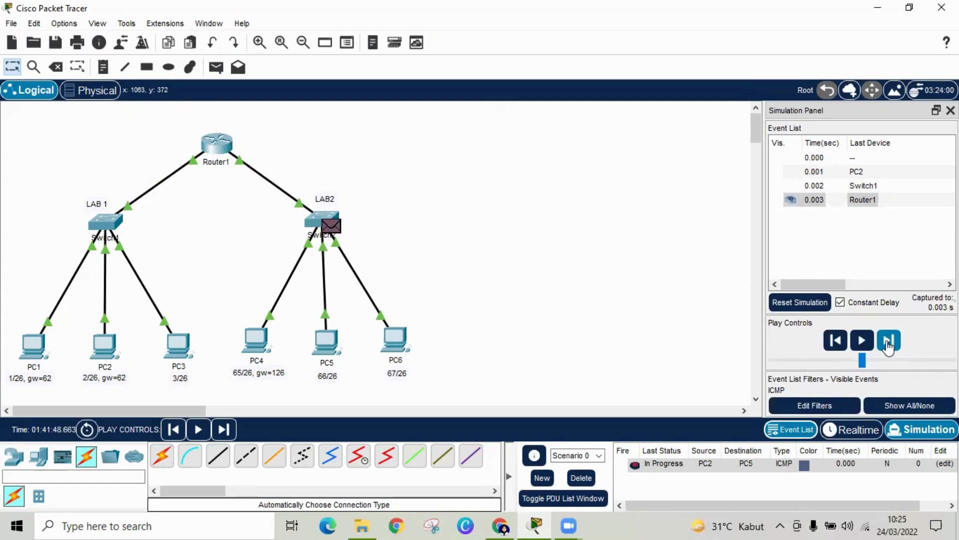
click(888, 343)
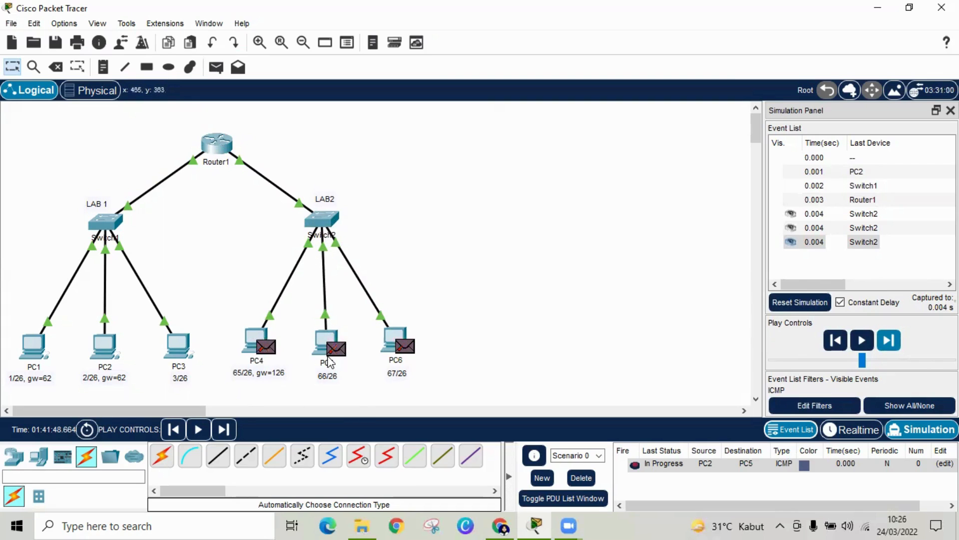
mouse_move(328, 361)
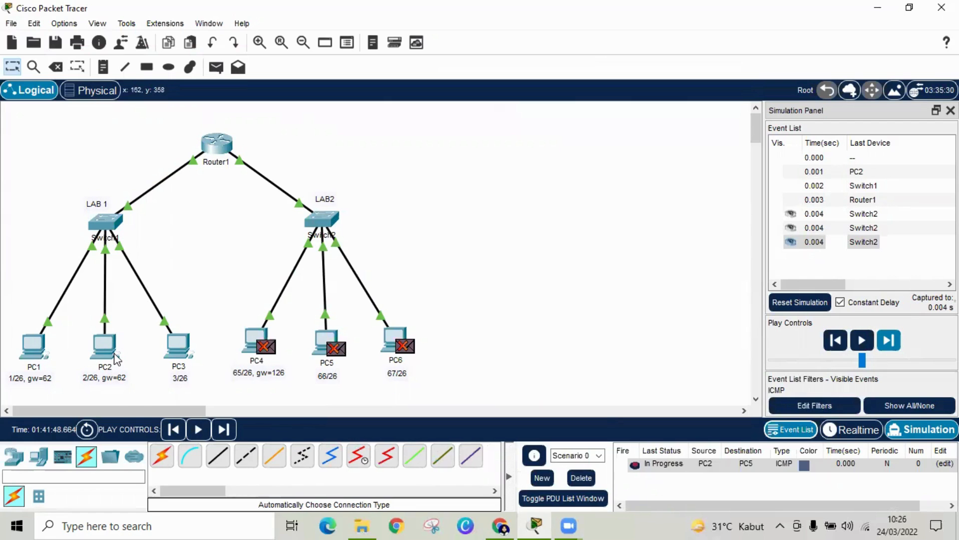
mouse_move(116, 358)
click(642, 468)
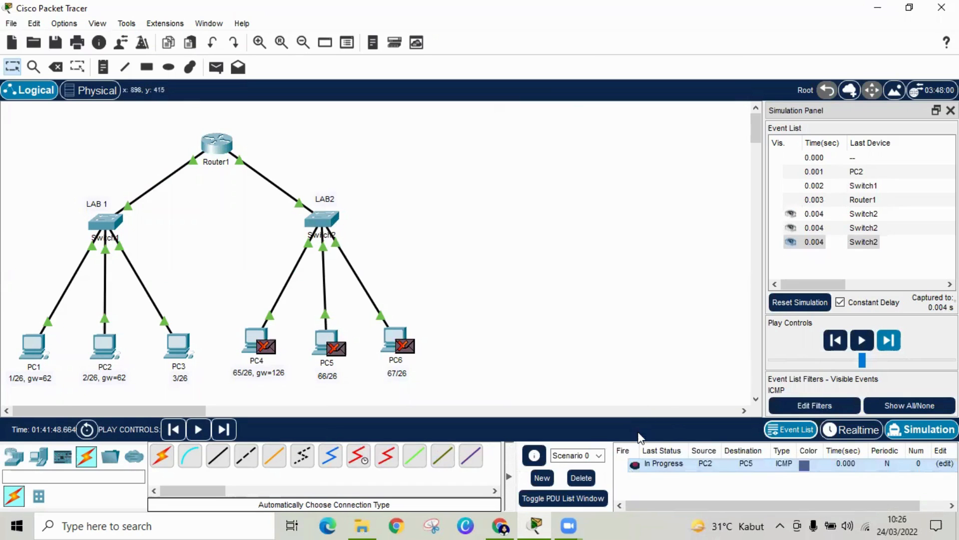
click(806, 311)
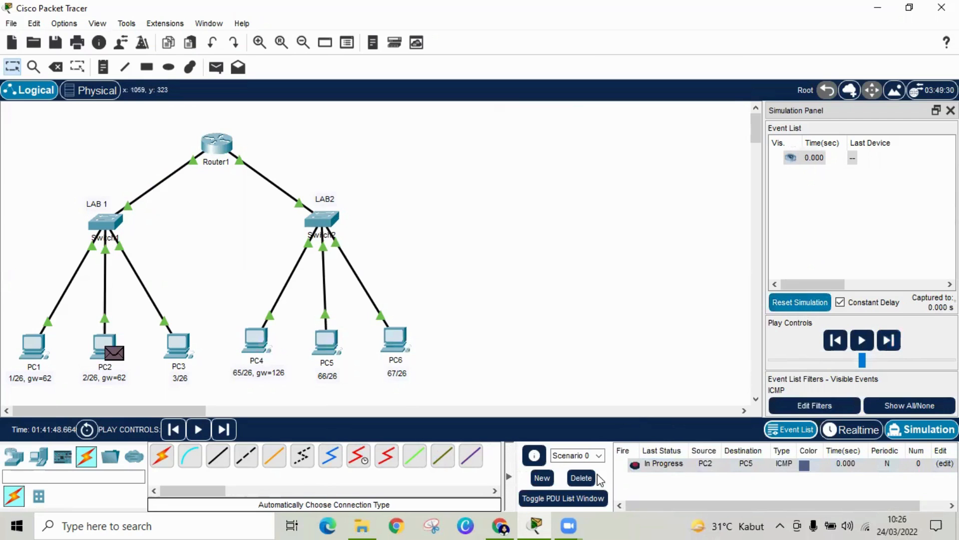
click(581, 478)
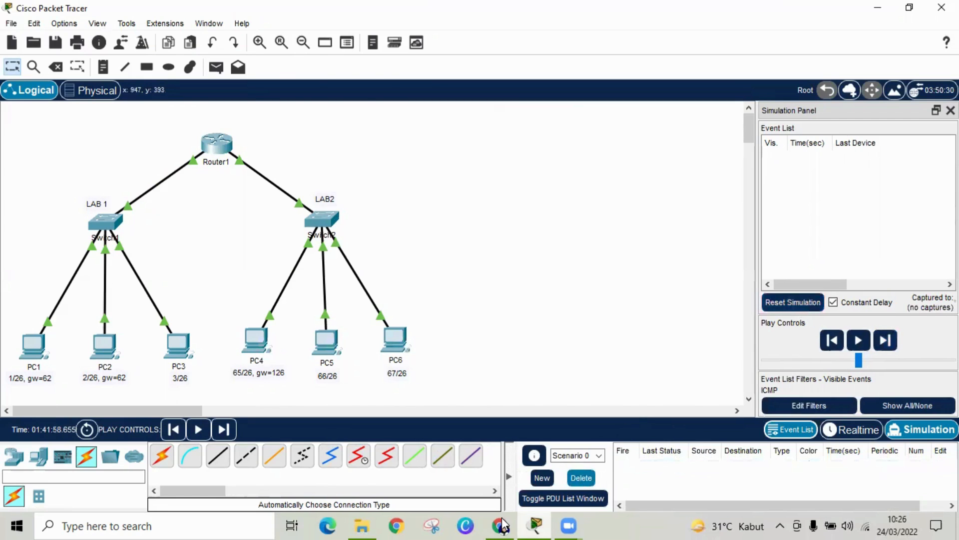
Check the tutorial's tracing tasks in the browser, and return Packet Tracer to Realtime mode.
click(500, 525)
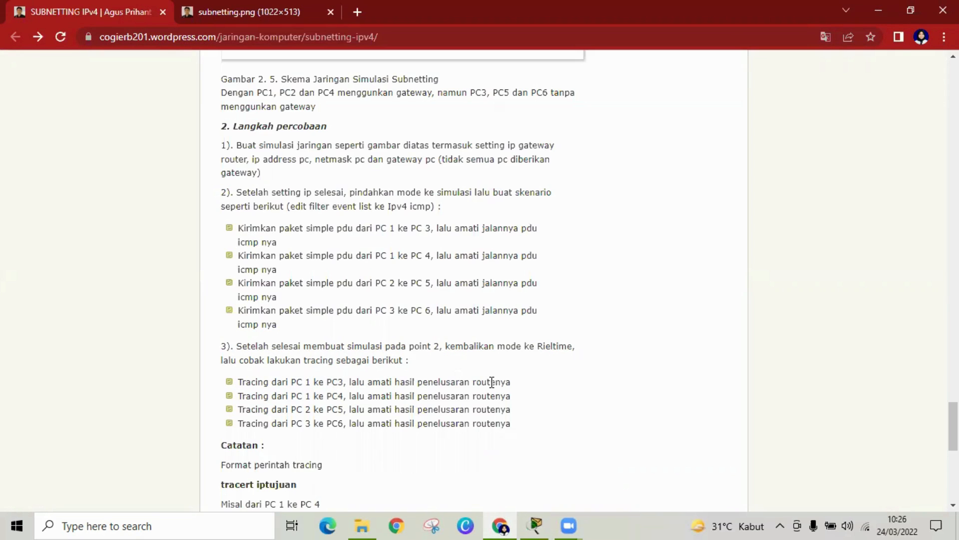
click(536, 523)
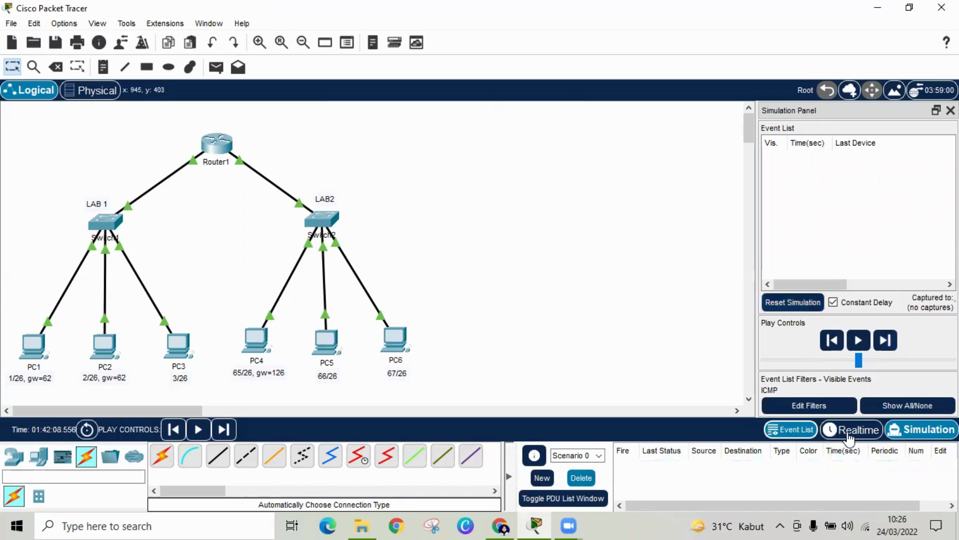
click(849, 431)
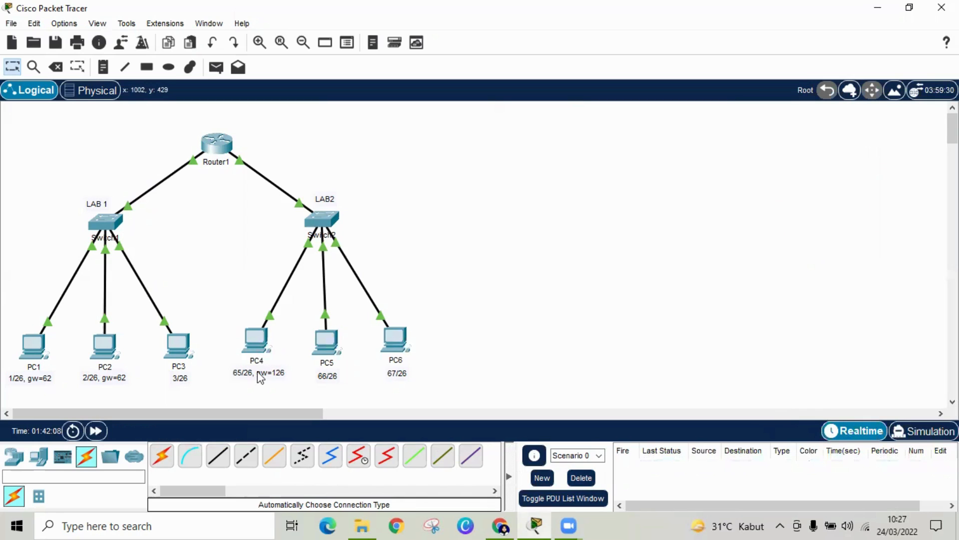
Open PC1's Command Prompt and trace the route to PC3 with tracert 192.168.1.3.
click(32, 346)
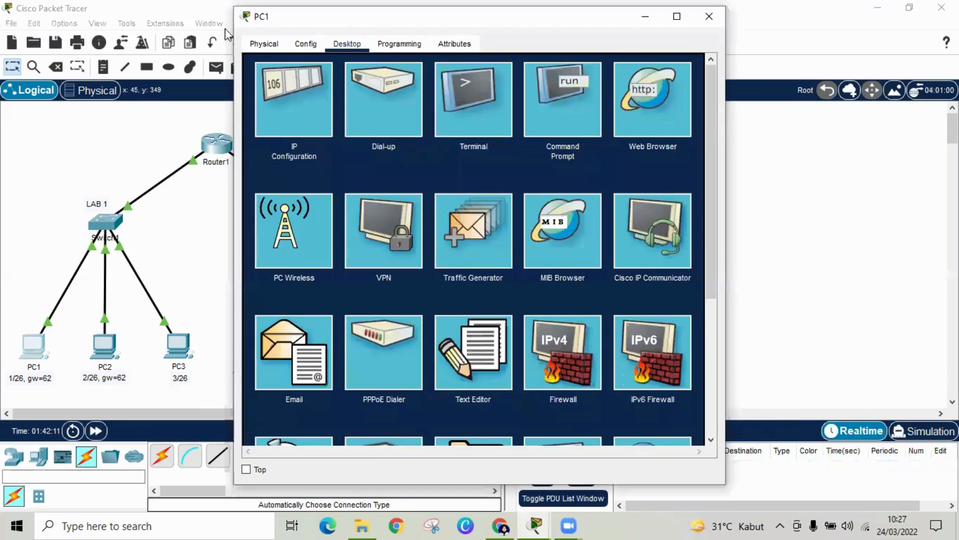
click(559, 111)
drag(581, 25, 773, 42)
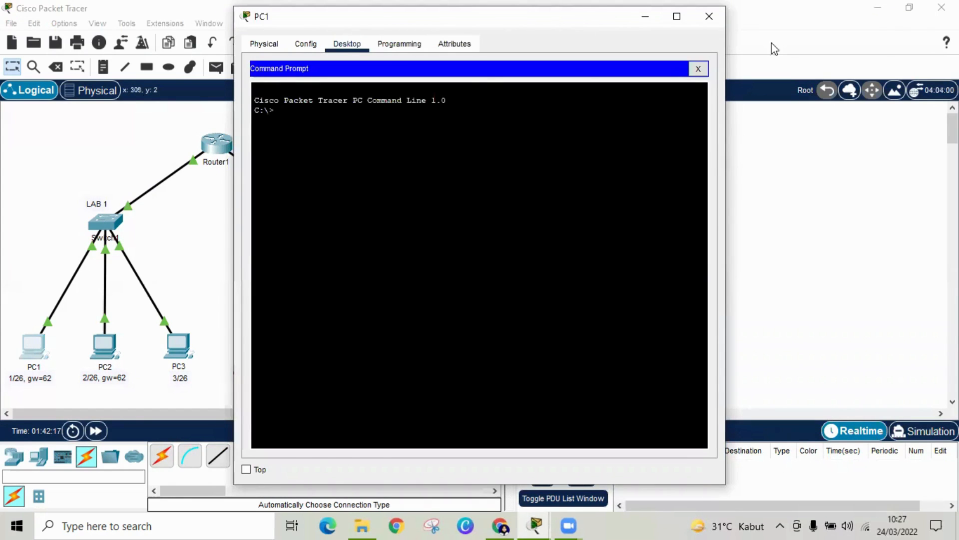
text(tracert)
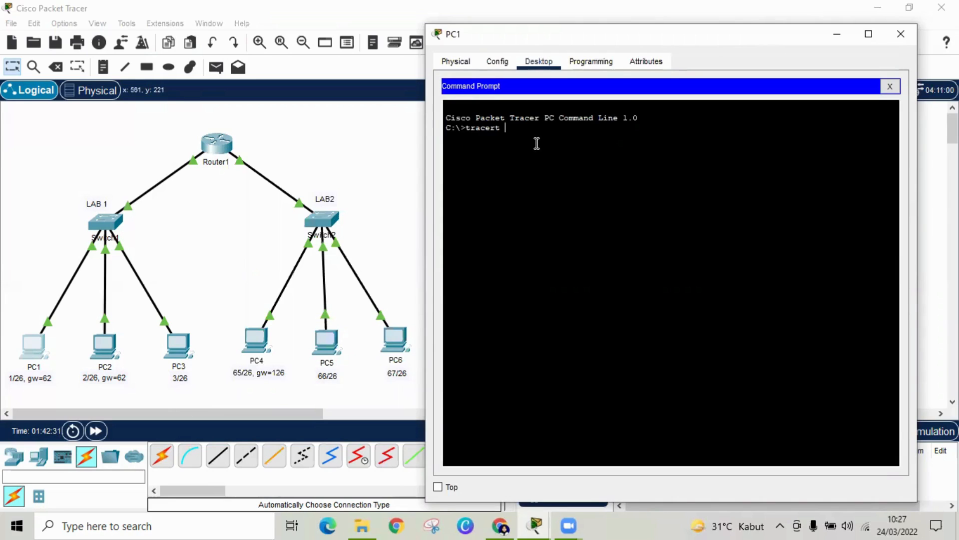
text(192.168.1.3)
key(Return)
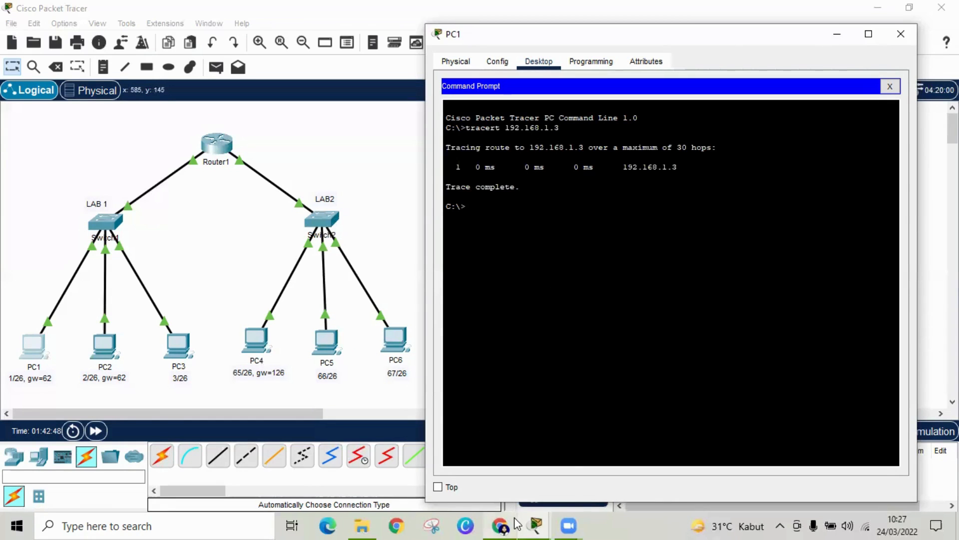
Recheck the tracing list in the browser, and trace PC1's route to PC4 in Packet Tracer with tracert 192.168.1.65, closing PC1's window.
click(501, 525)
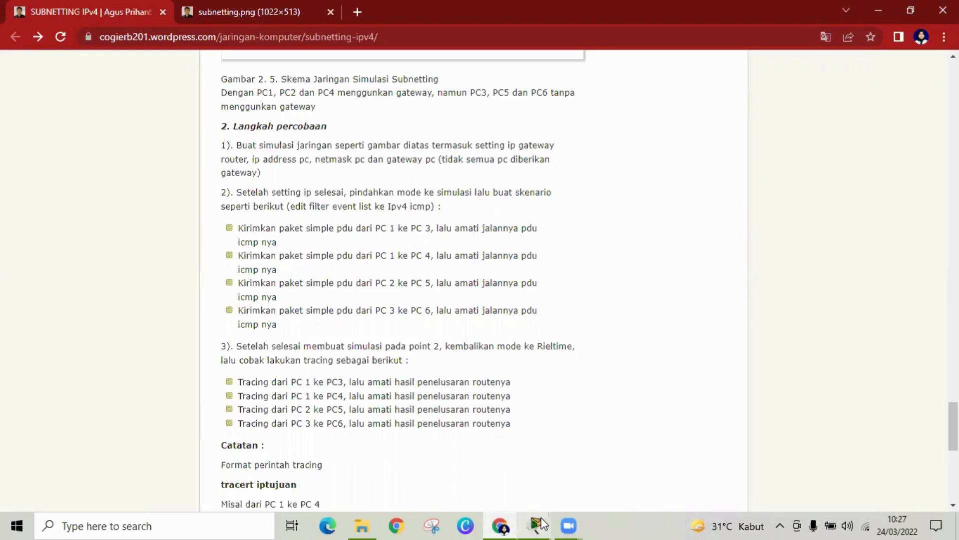
mouse_move(542, 523)
click(538, 495)
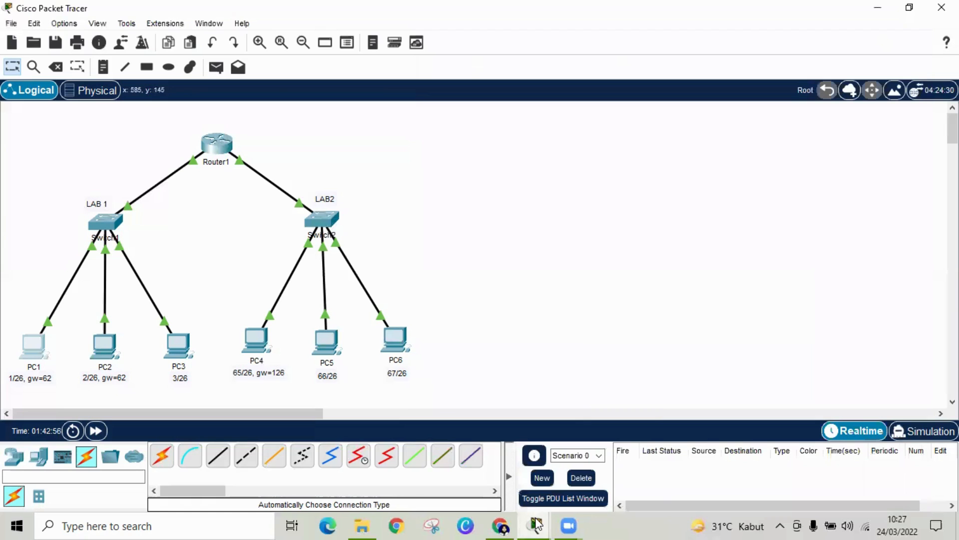
click(586, 461)
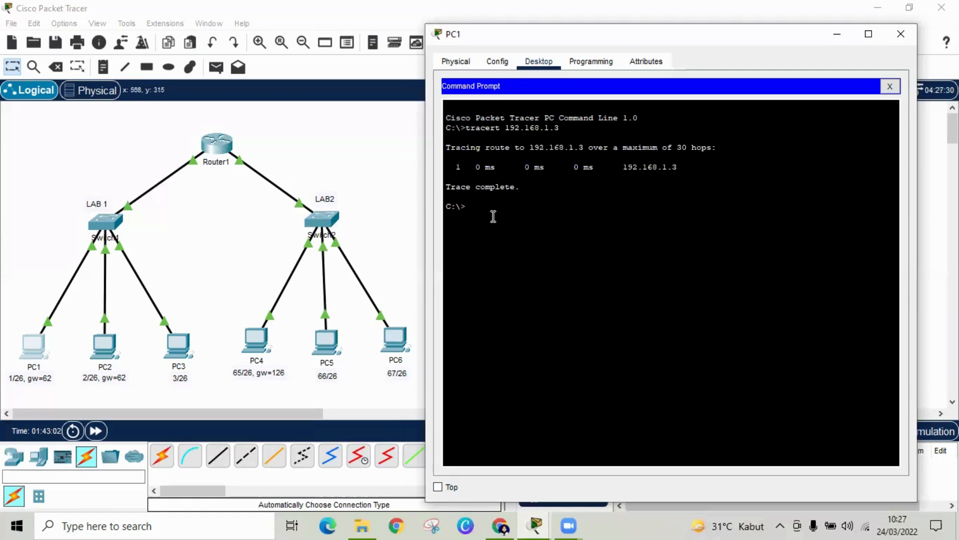
text(trac)
text(ert 192.168.1.)
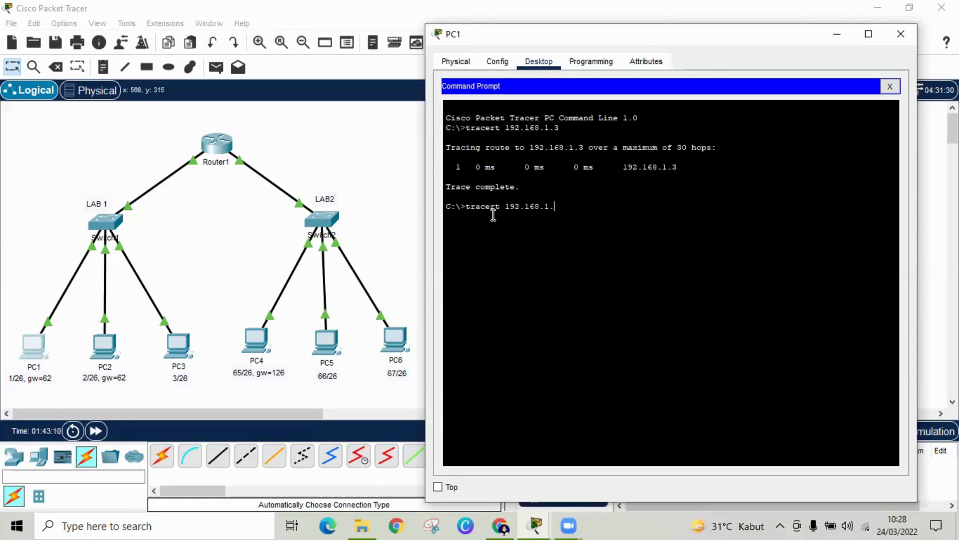
text(65)
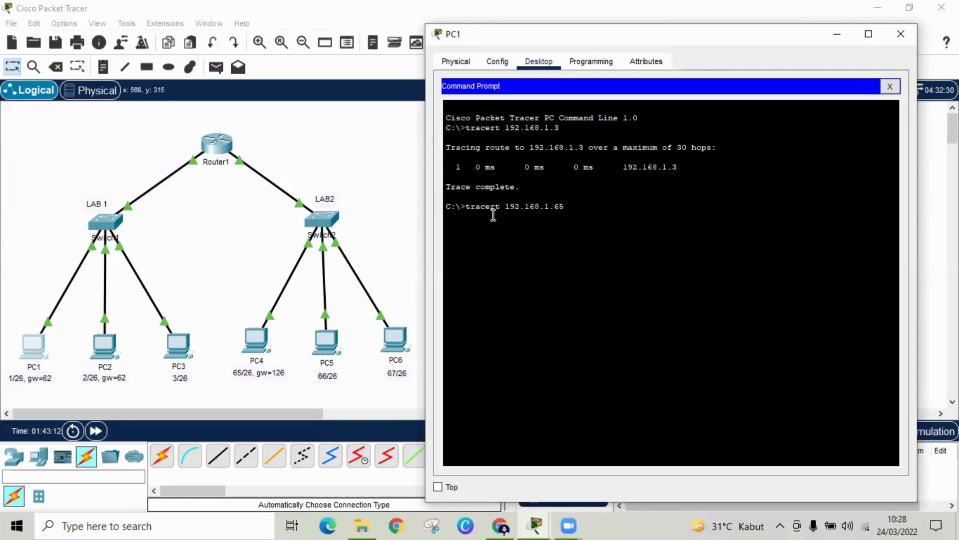
key(Return)
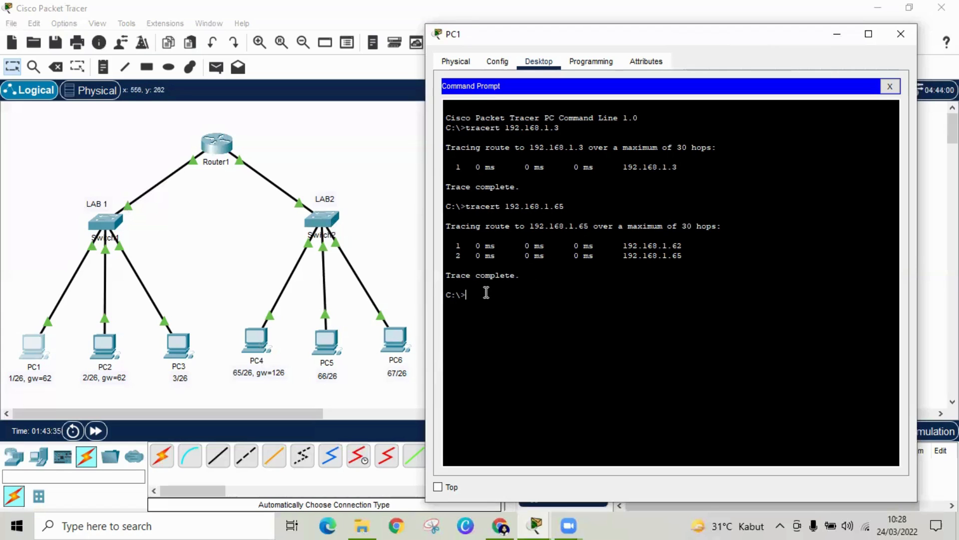
click(910, 37)
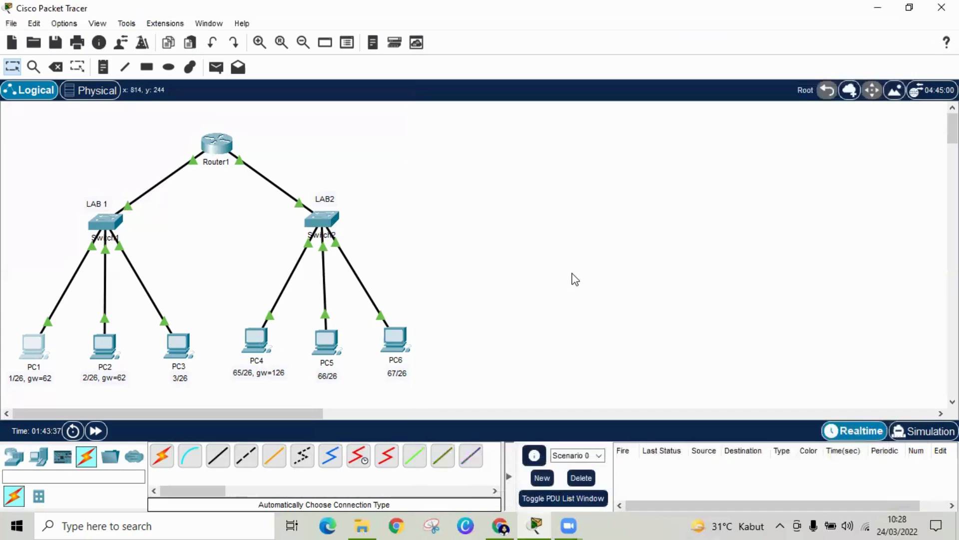
Recheck the tracing list in the browser, and run tracert 192.168.1.66 from PC2's Command Prompt in Packet Tracer, closing PC2's window.
click(500, 525)
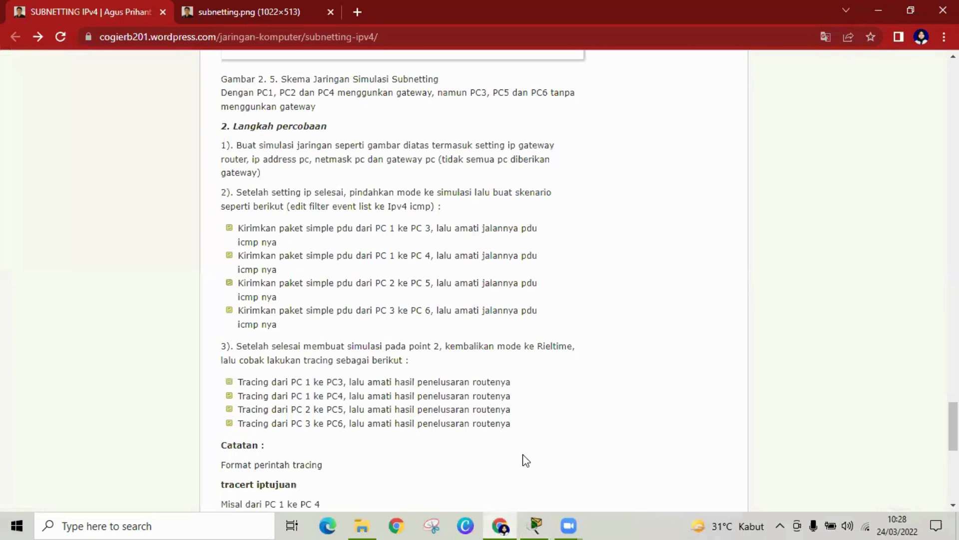
click(536, 523)
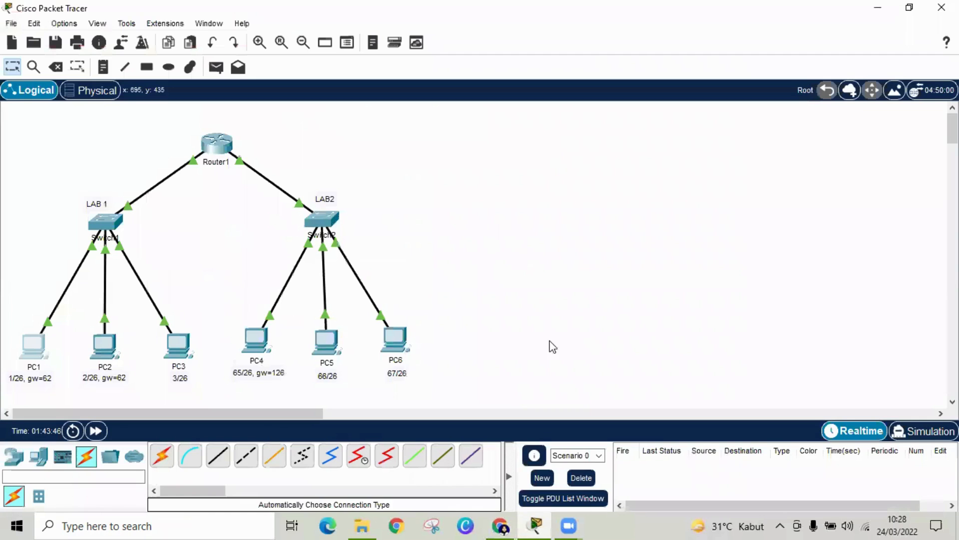
click(105, 350)
click(582, 104)
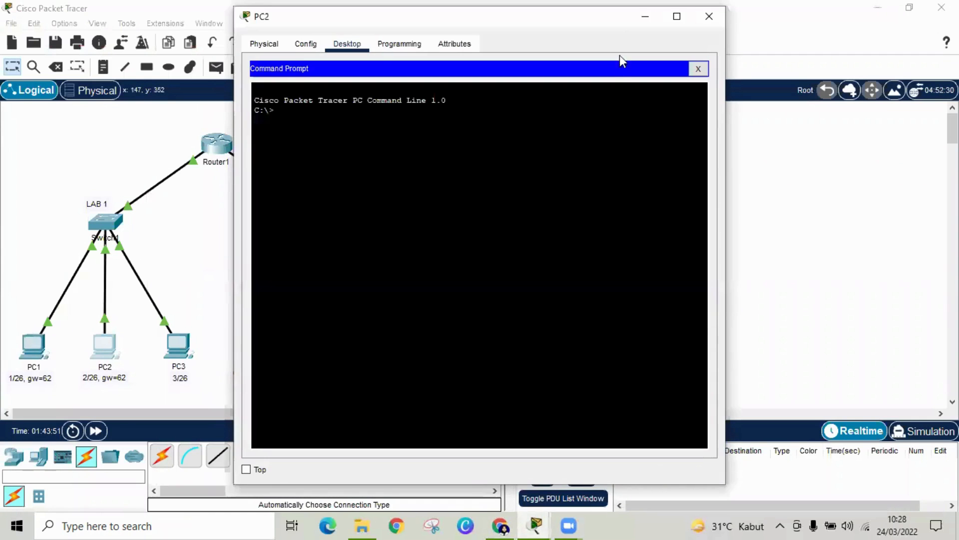
drag(622, 31, 821, 45)
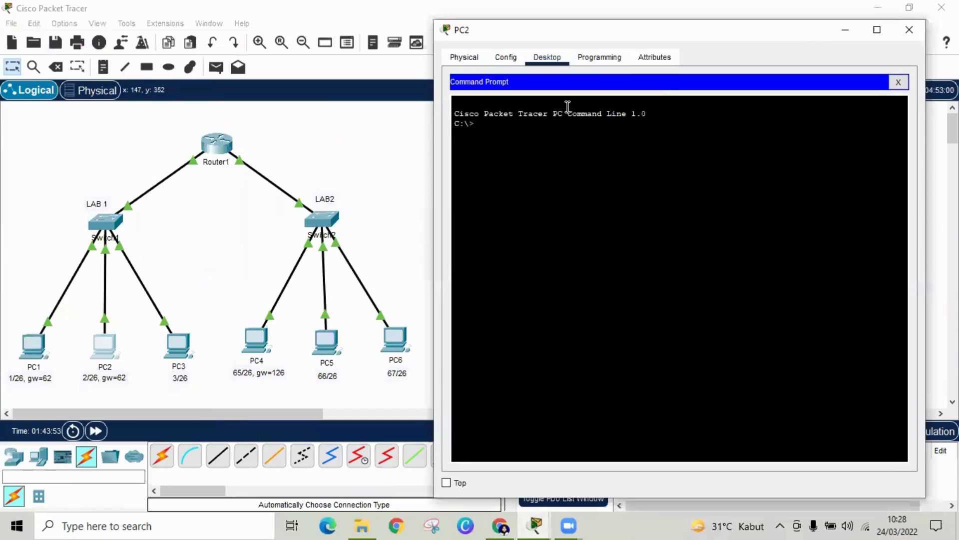
text(192.168.1.66)
key(Home)
text(tracert)
key(Return)
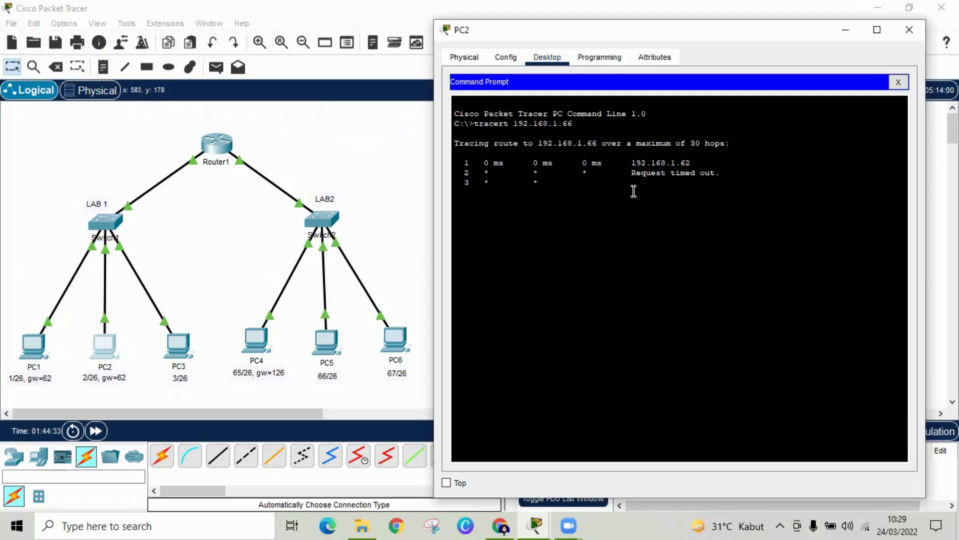
click(910, 29)
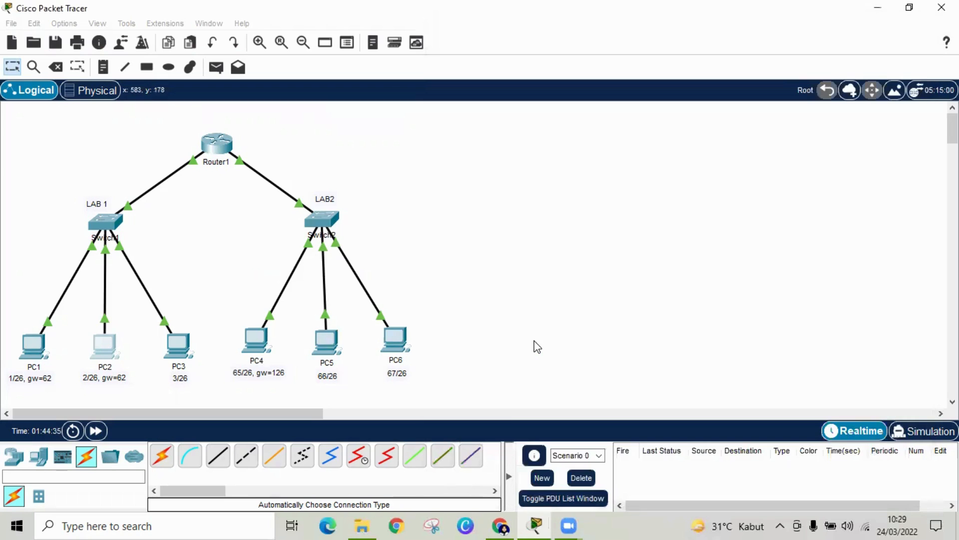
Recheck the tracing list in the browser, and run tracert 192.168.1.67 from PC3's Command Prompt in Packet Tracer, closing PC3's window.
click(500, 525)
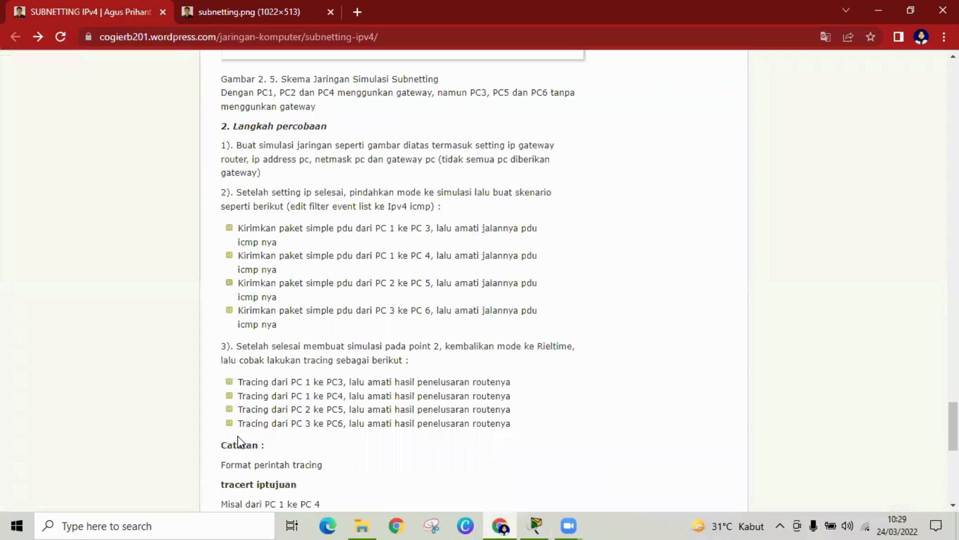
click(535, 525)
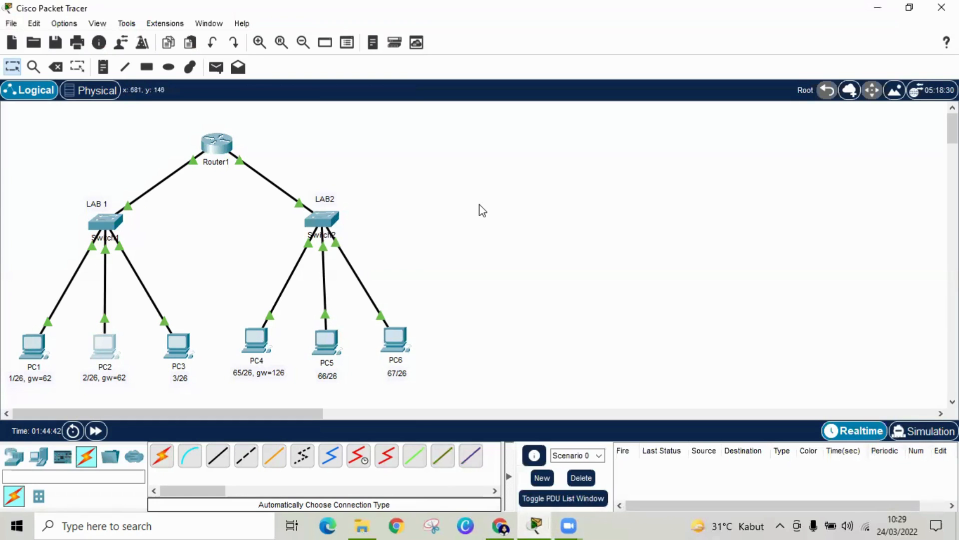
click(182, 343)
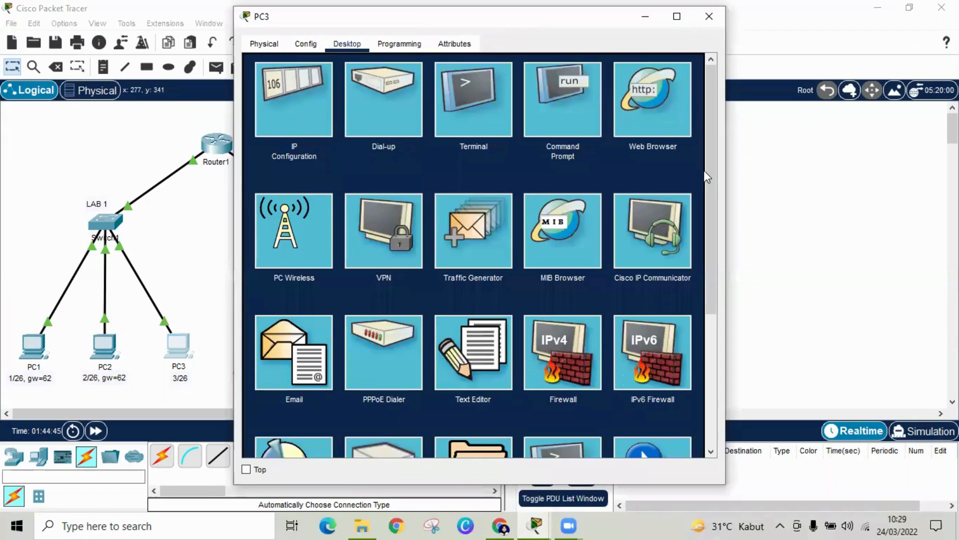
drag(618, 20, 803, 28)
click(758, 131)
text(tracert )
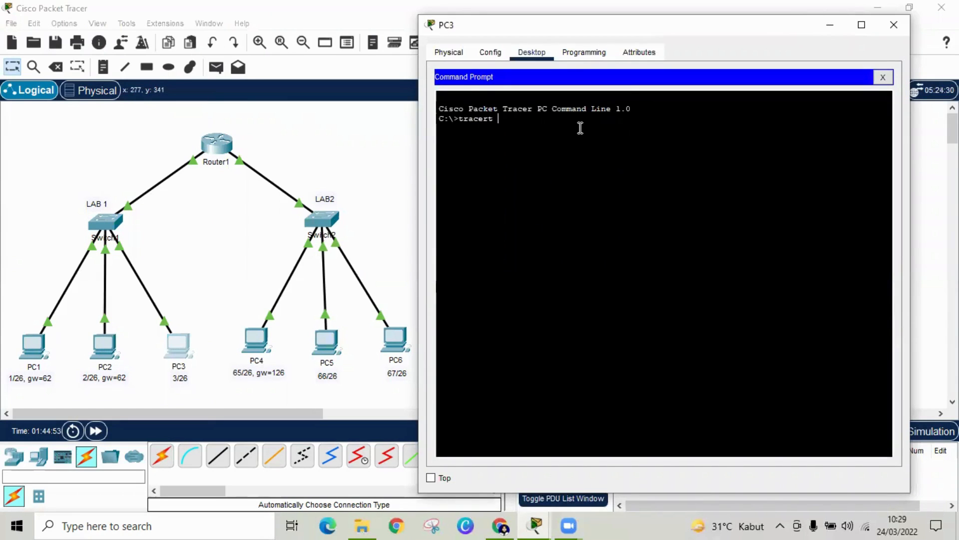
text(192.168.1.67)
key(Return)
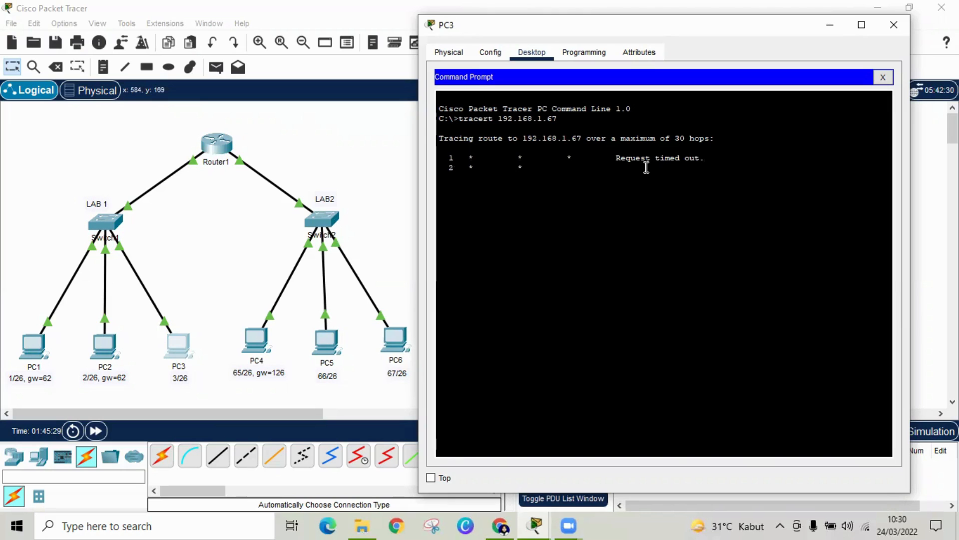
click(893, 26)
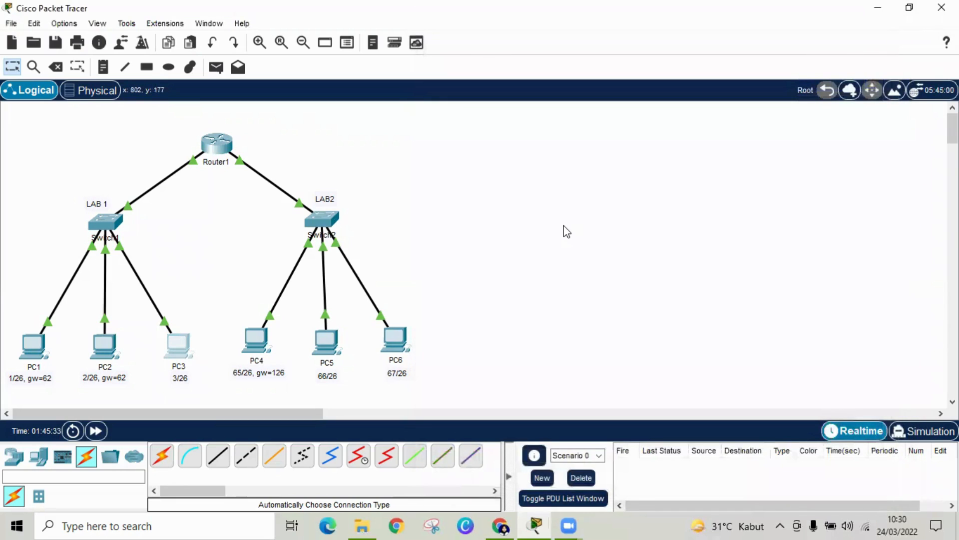